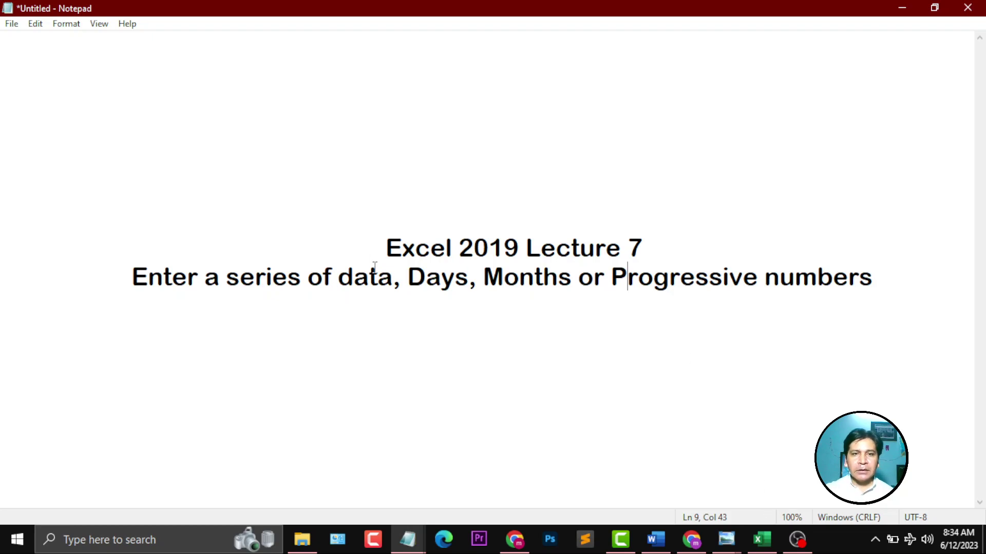
Highlight 'series of dat' in the Notepad title, then bring up the blank Excel workbook Book7.
drag(227, 282, 378, 282)
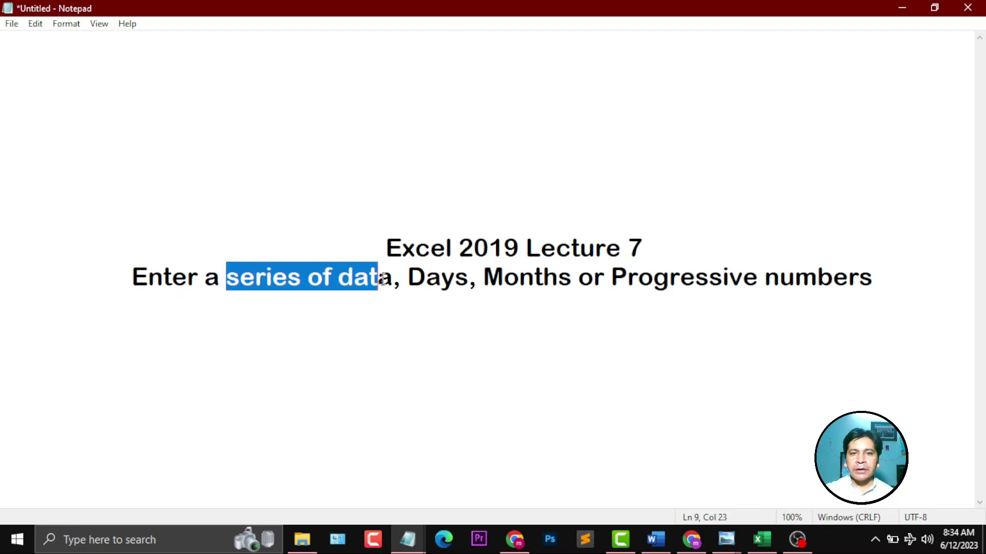
click(761, 539)
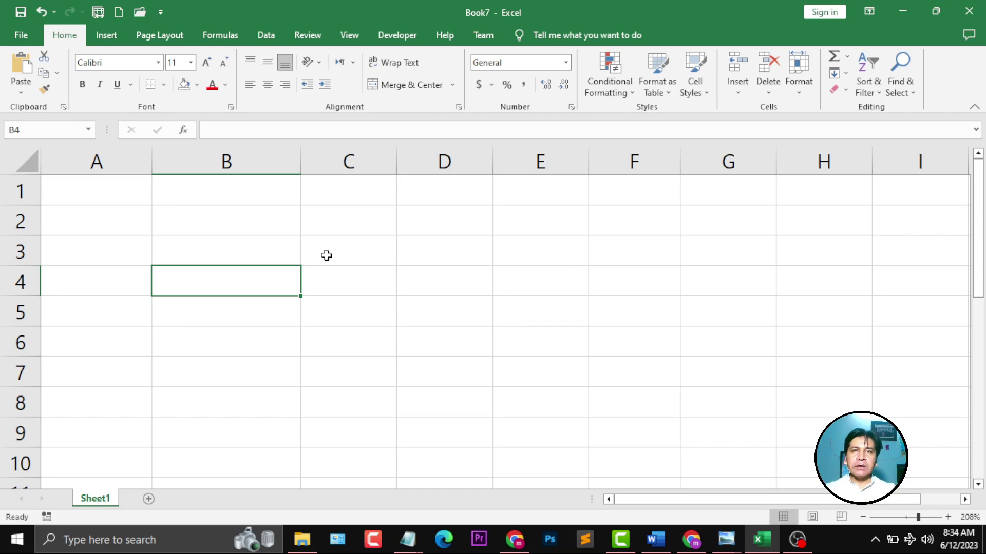
Select B1:B3, then B1:B8, then B1:F1 to show possible fill ranges.
drag(251, 201, 242, 244)
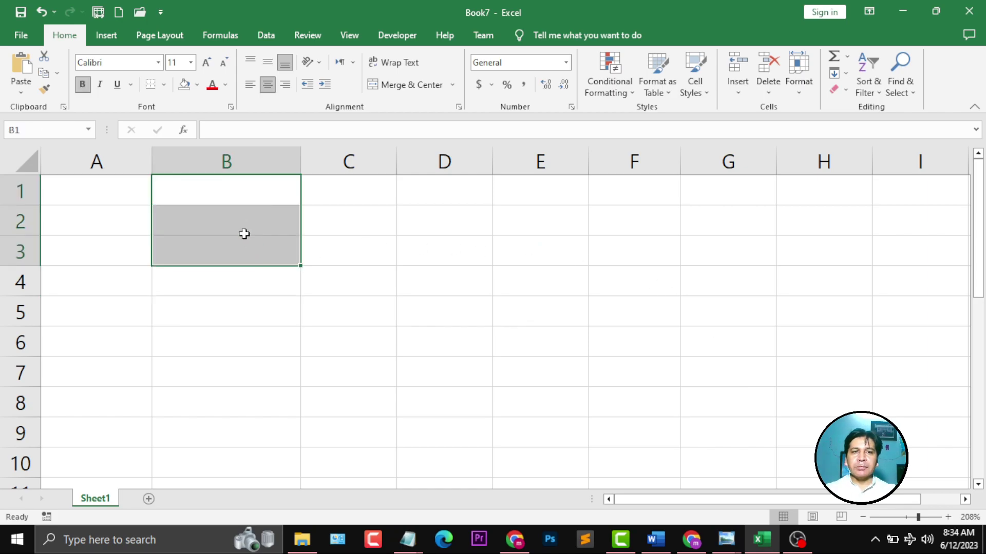
drag(206, 194, 200, 405)
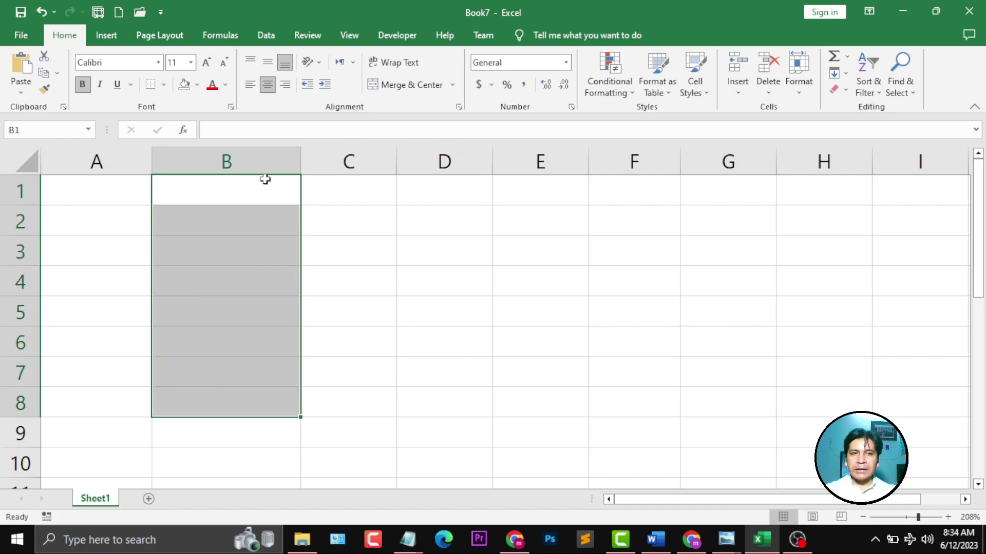
drag(203, 198, 627, 205)
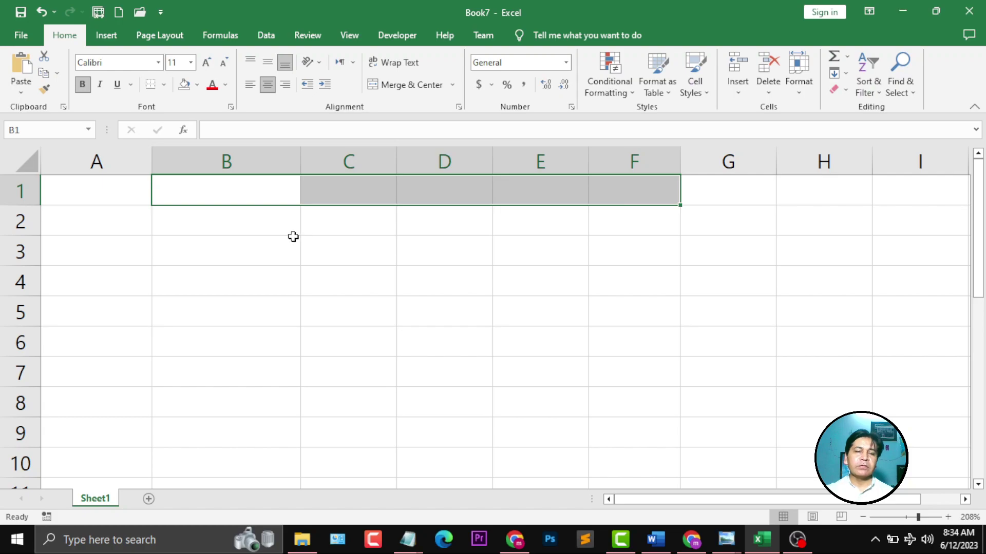
Enter Monday in cell B1 and reselect it.
click(246, 227)
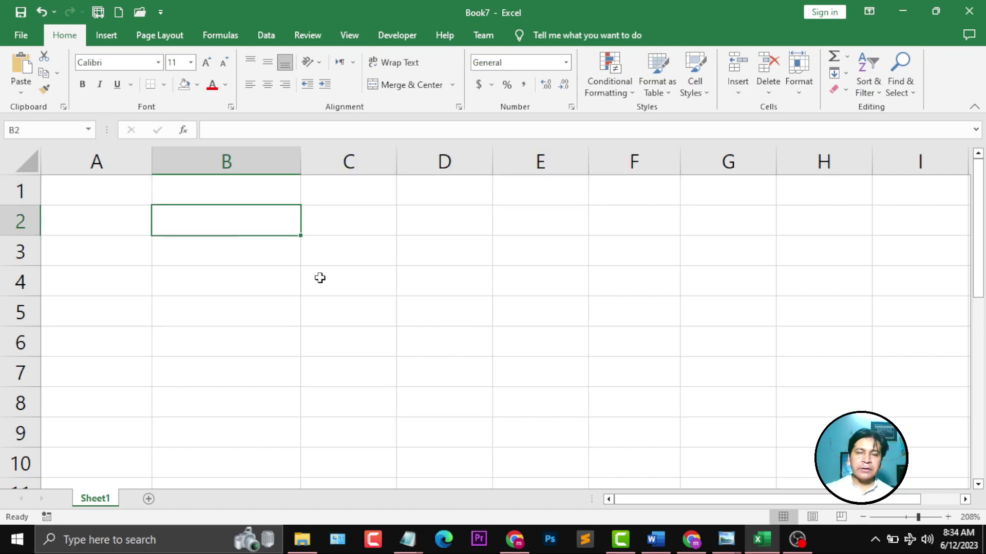
key(Up)
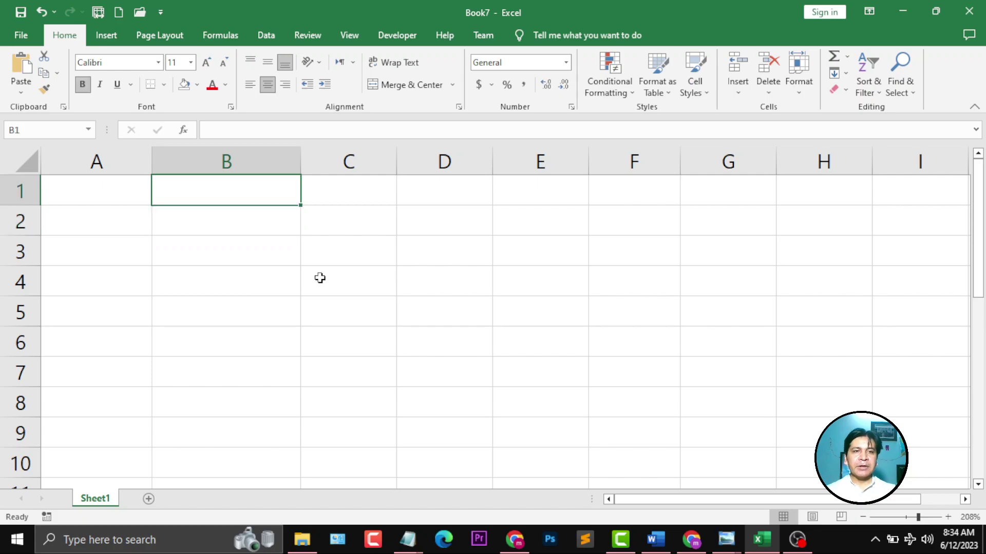
text(Monday)
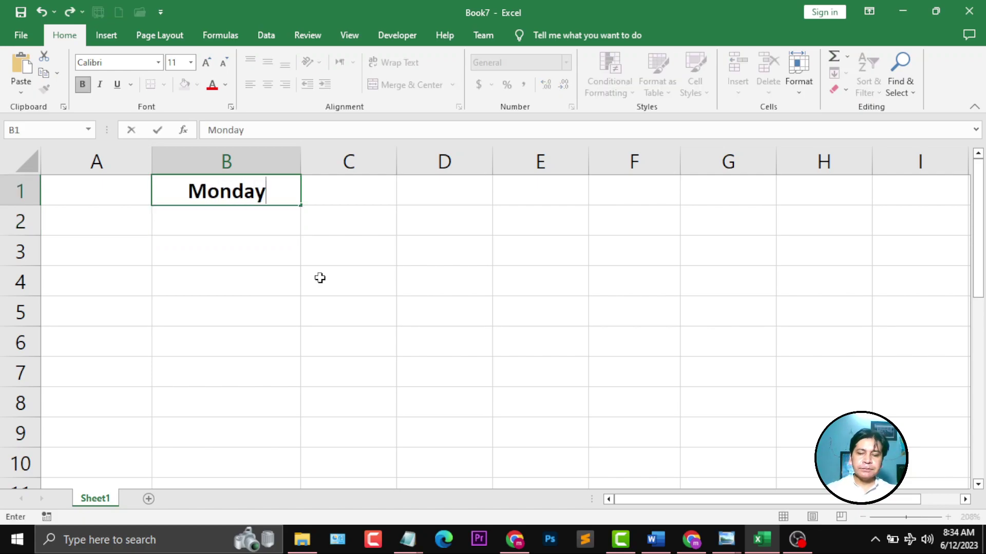
key(Return)
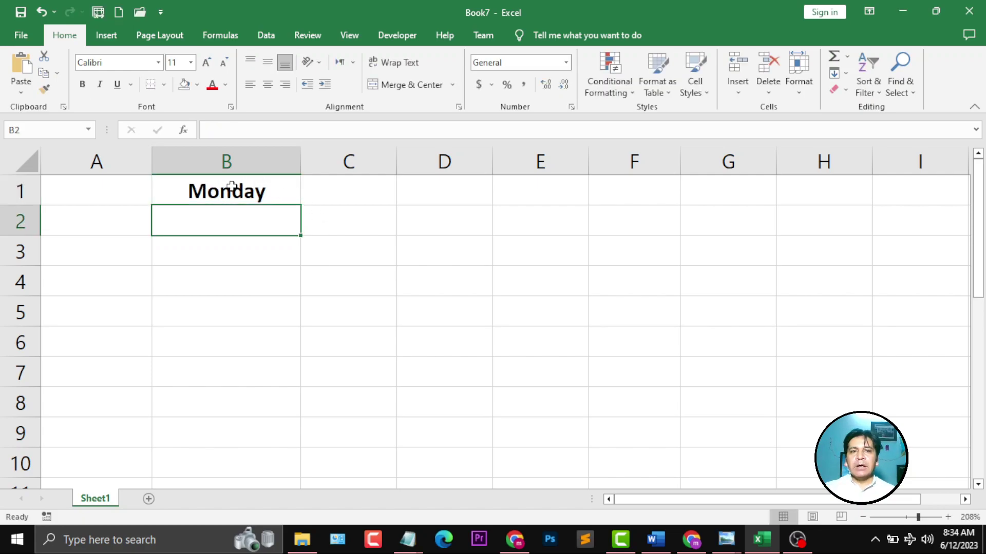
click(229, 188)
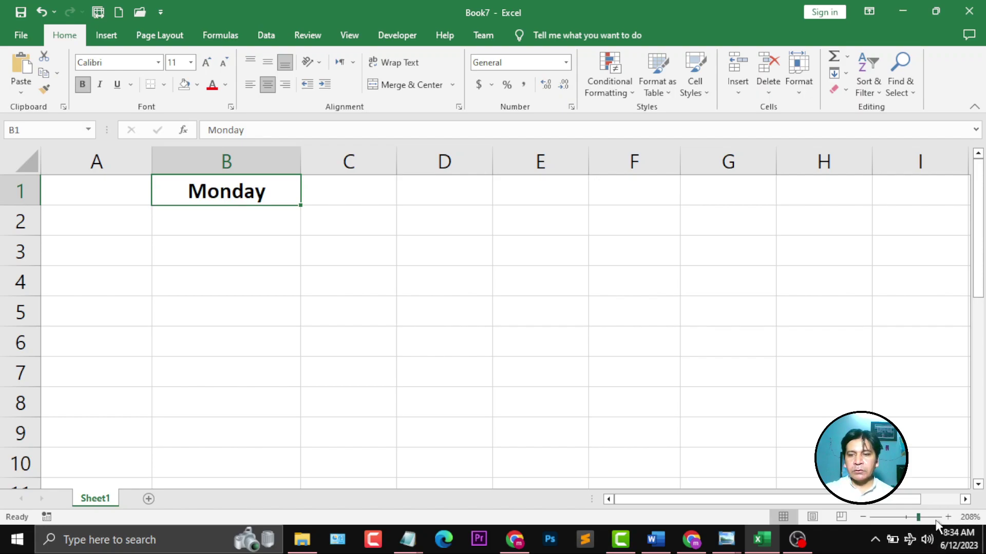
Zoom the sheet to 346%, then briefly turn Windows Magnifier on and off.
drag(918, 517, 934, 517)
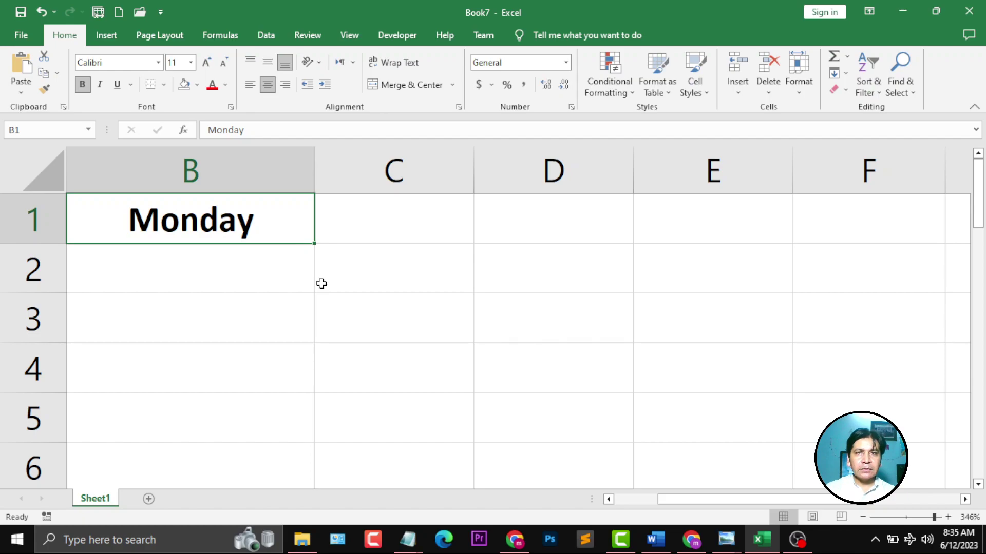
key(super+plus)
key(super+plus)
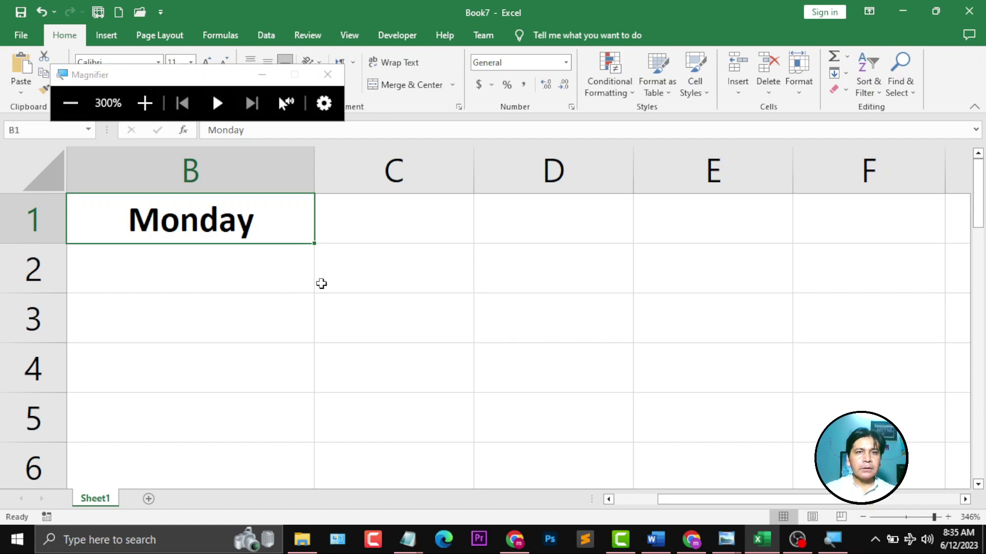
key(super+plus)
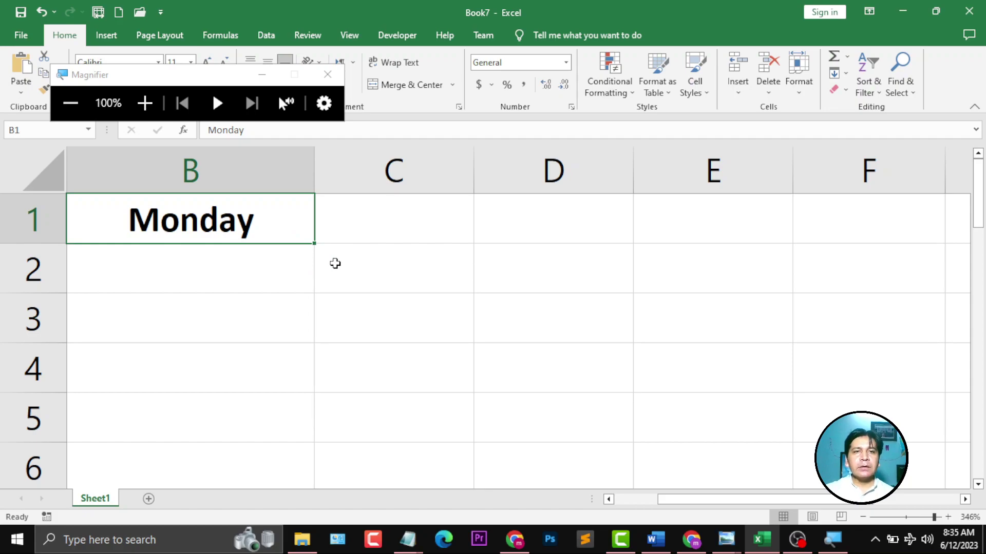
key(super+Escape)
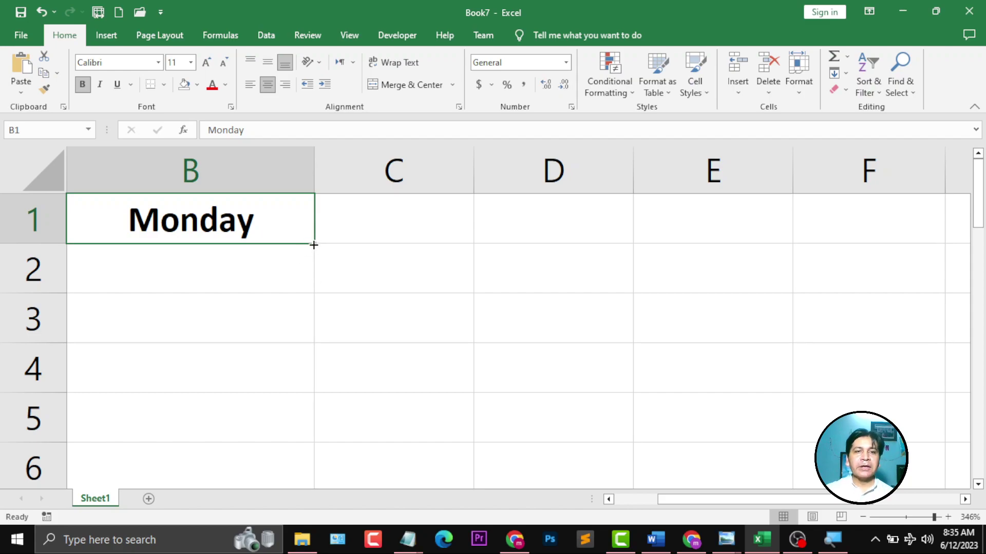
Fill Monday down B1:B6 to Saturday and across C1:F1 through Friday.
drag(314, 245, 315, 292)
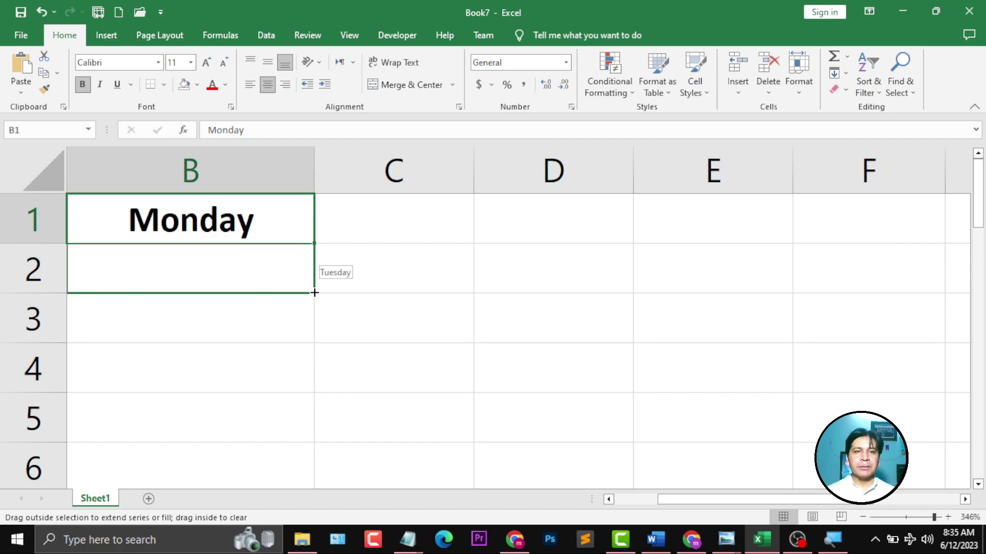
drag(314, 293, 310, 479)
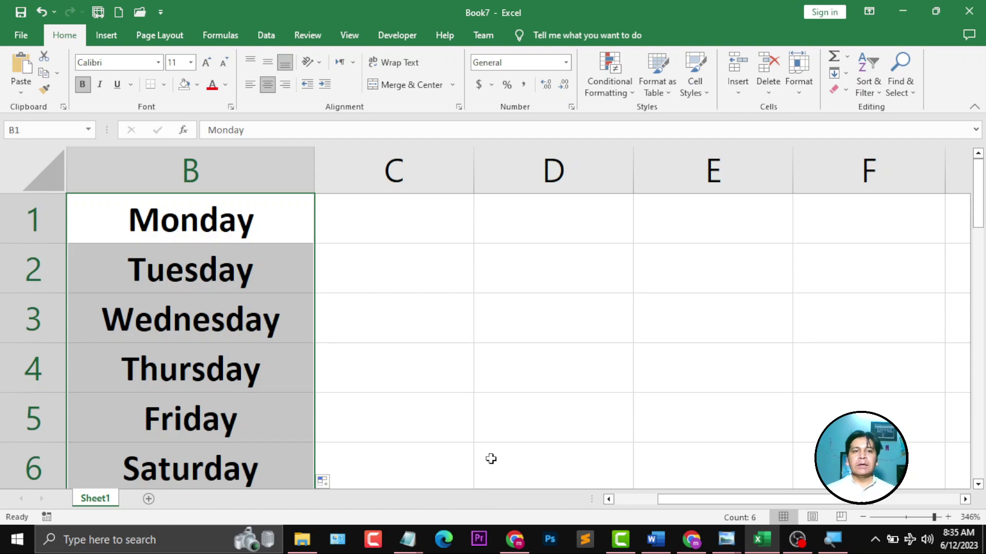
click(266, 228)
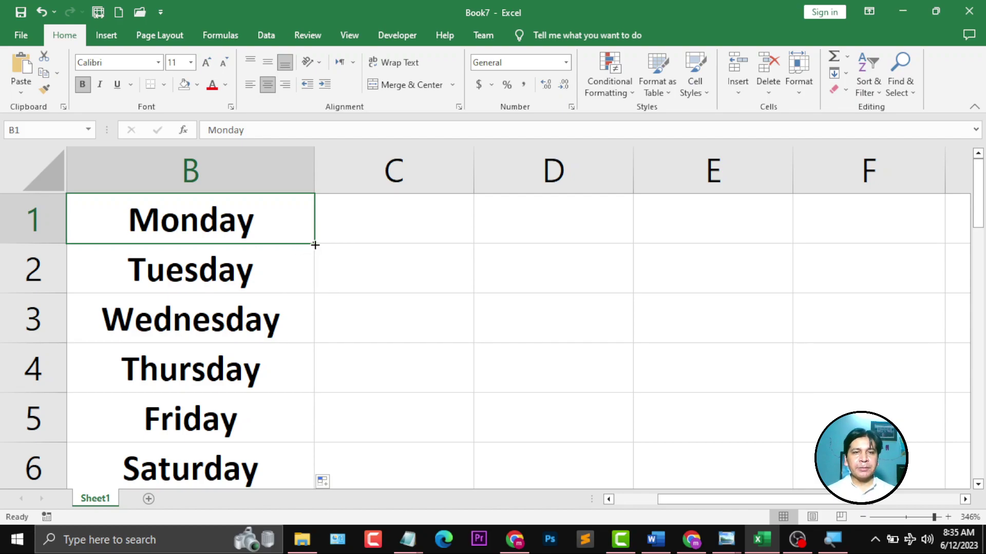
drag(317, 245, 543, 239)
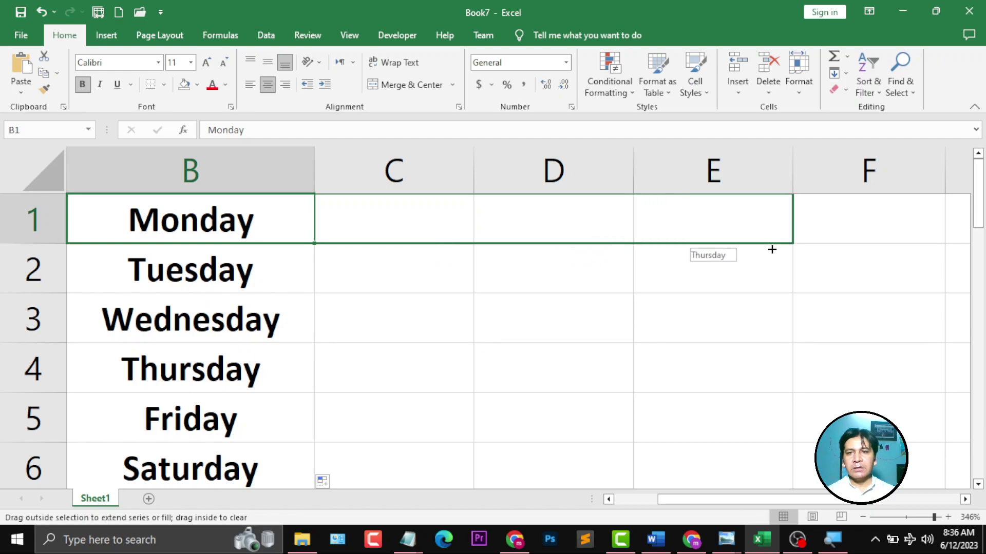
drag(543, 239, 873, 241)
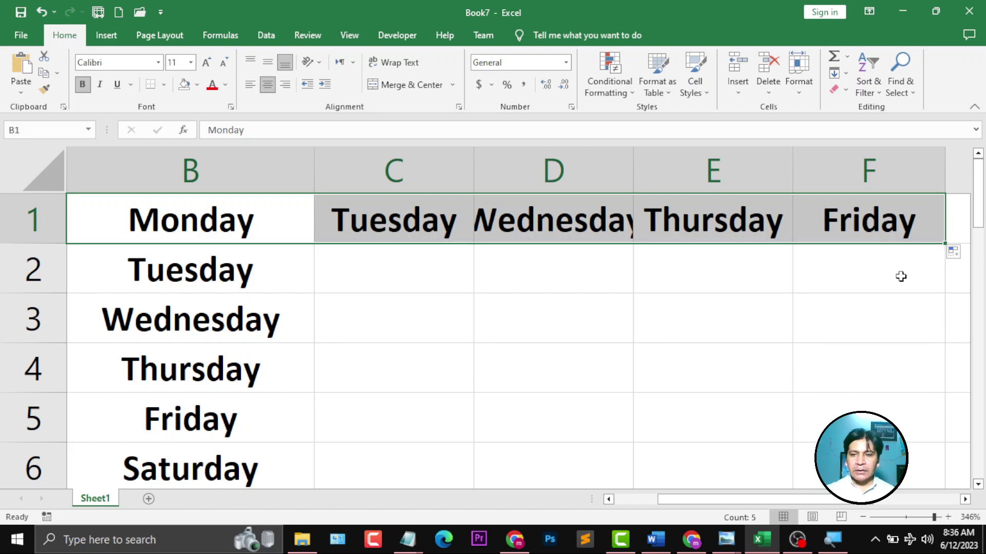
Zoom out to about 200%, enter Monday in E7, and fill left so A7:D7 read Thursday–Sunday.
click(917, 517)
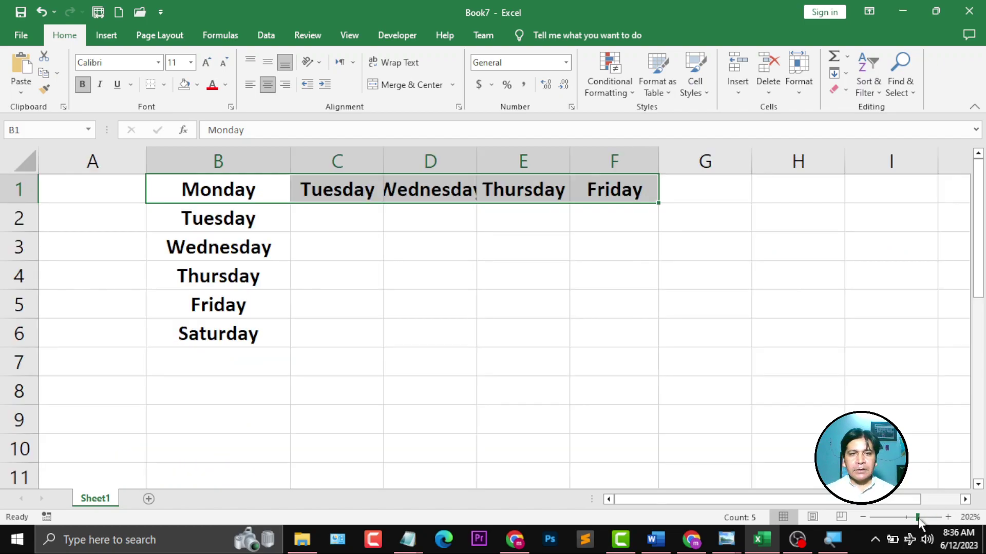
click(530, 393)
double_click(506, 364)
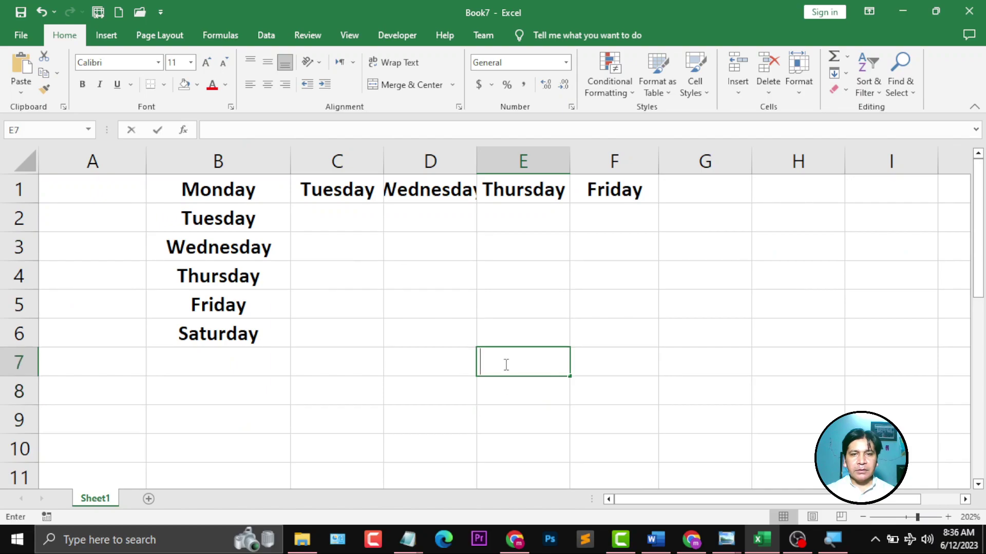
text(Monday)
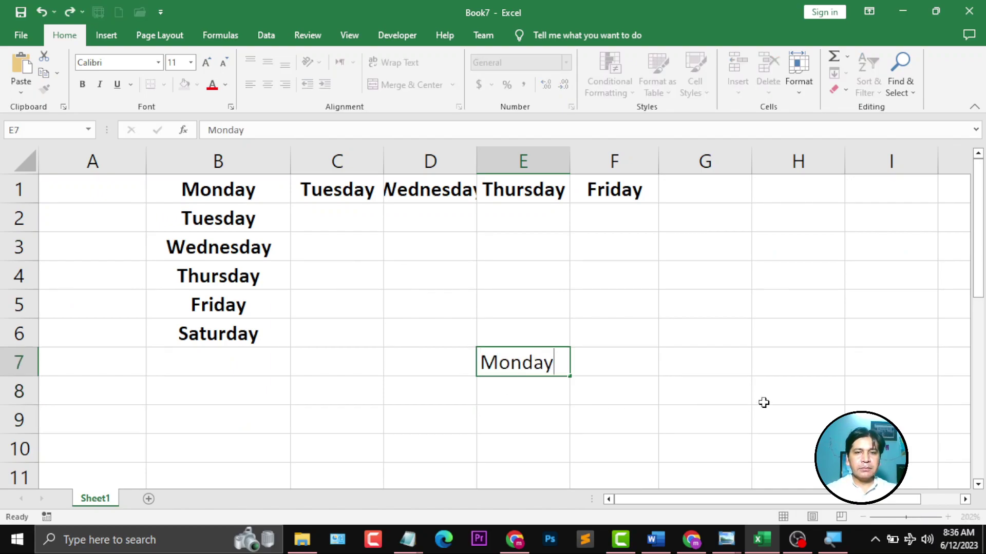
key(Return)
key(Up)
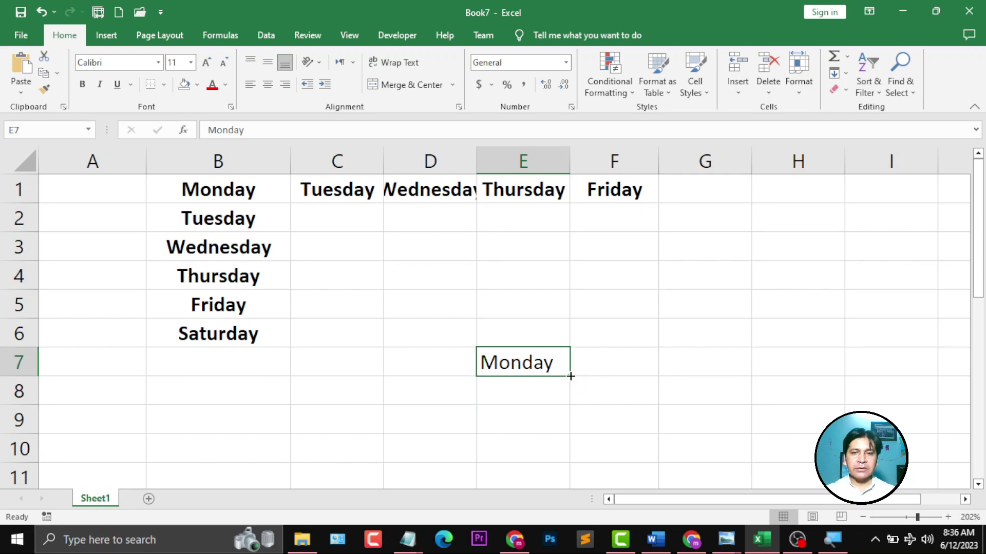
drag(571, 376, 405, 378)
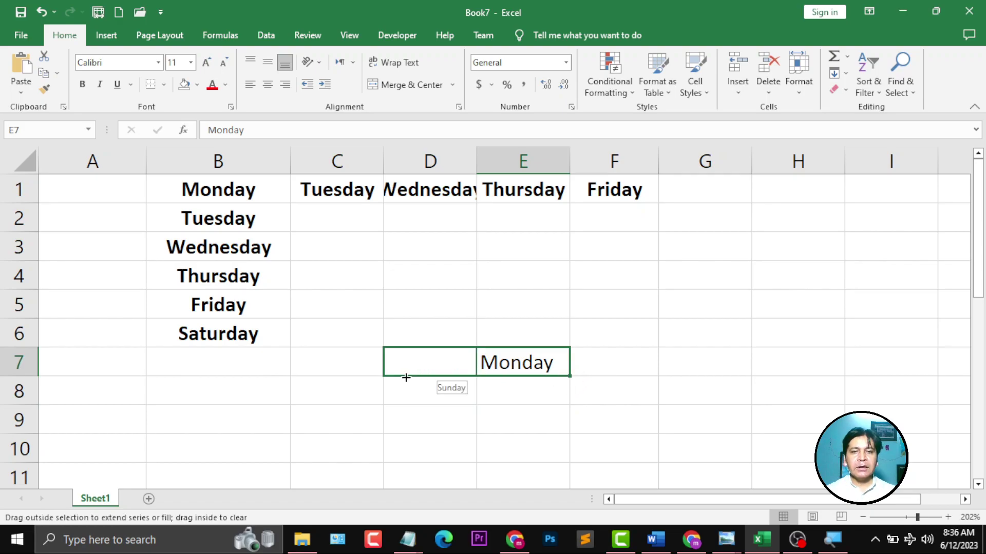
drag(406, 377, 75, 366)
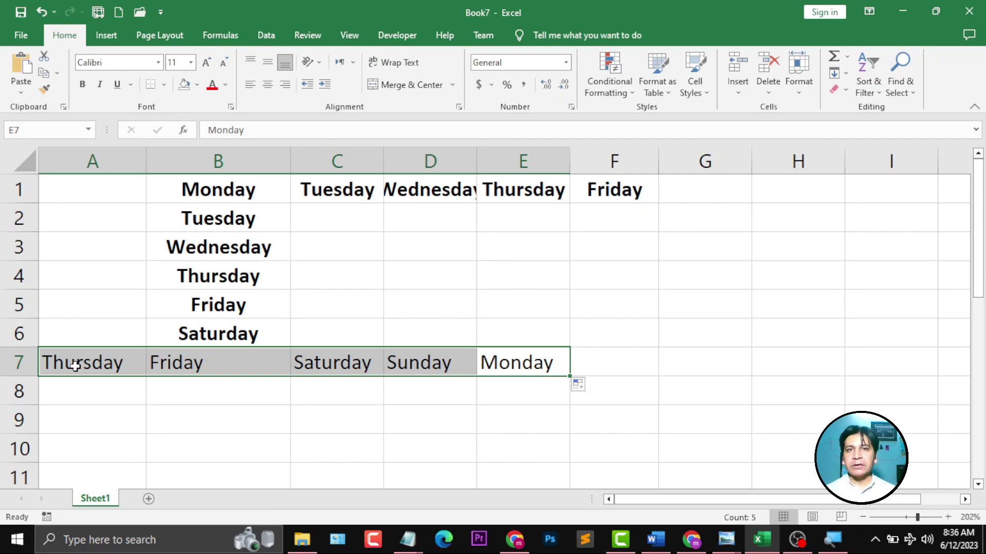
Fill upward from E7 so E3:E6 hold Thursday through Sunday.
click(537, 365)
drag(569, 378, 566, 288)
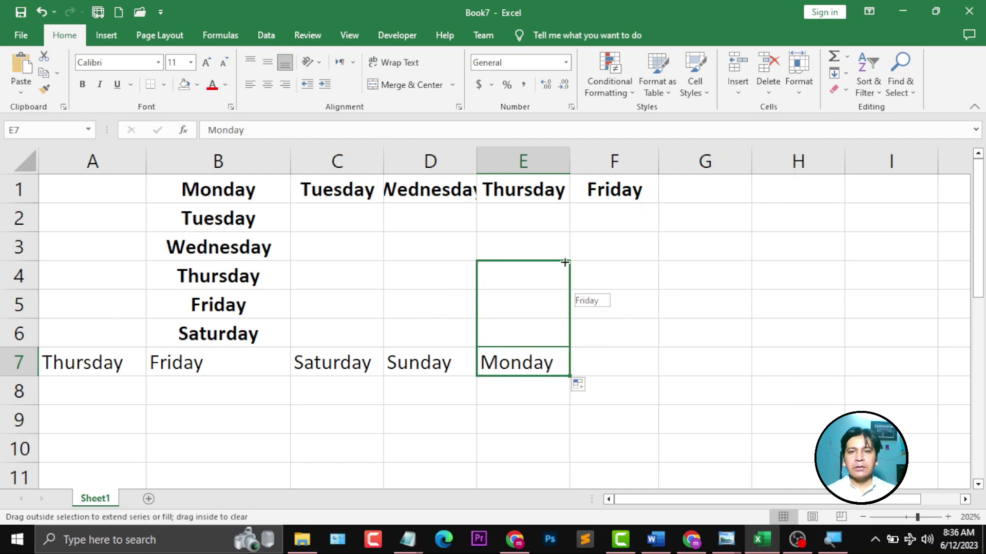
drag(567, 288, 562, 235)
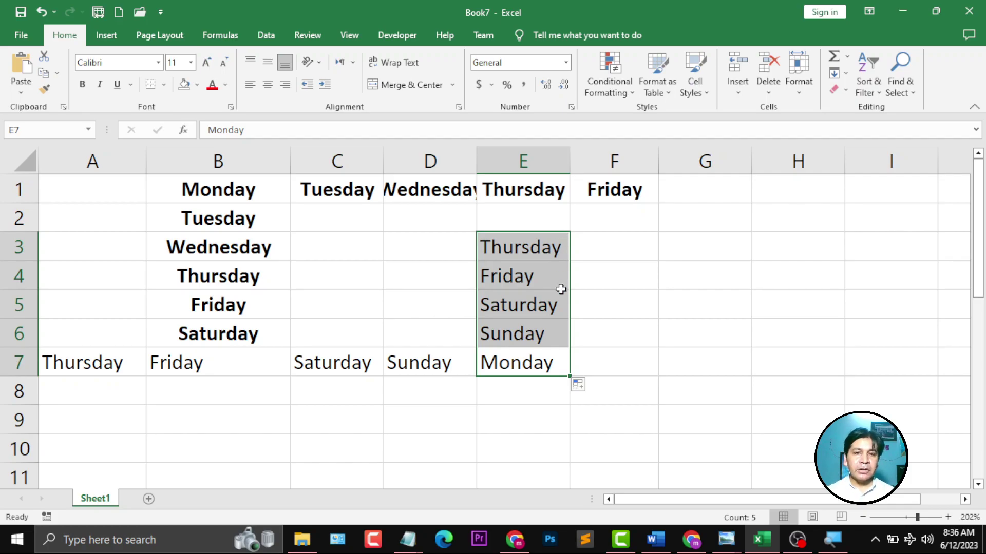
Move Monday from E7 to F7 and scroll right to the empty columns.
click(534, 401)
click(530, 449)
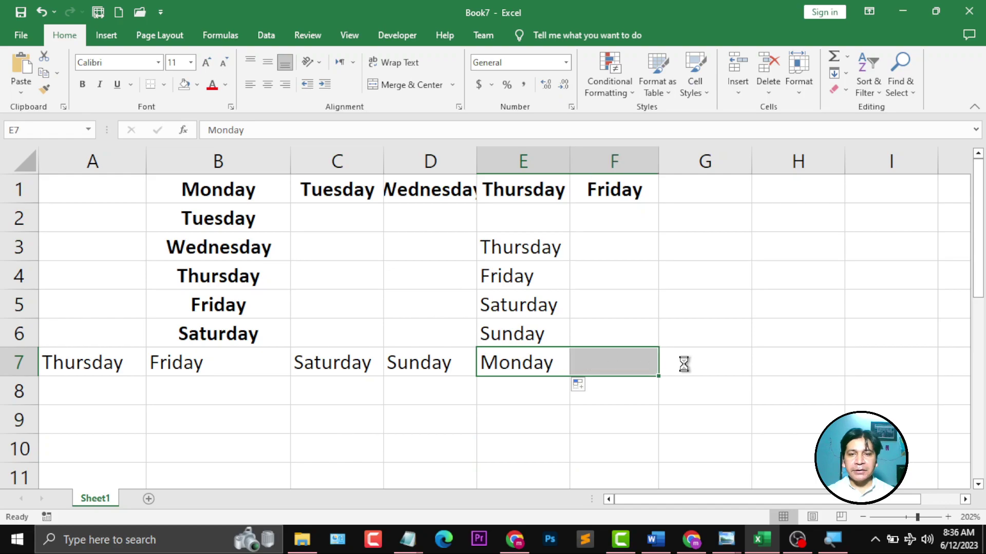
drag(549, 363, 682, 361)
click(702, 363)
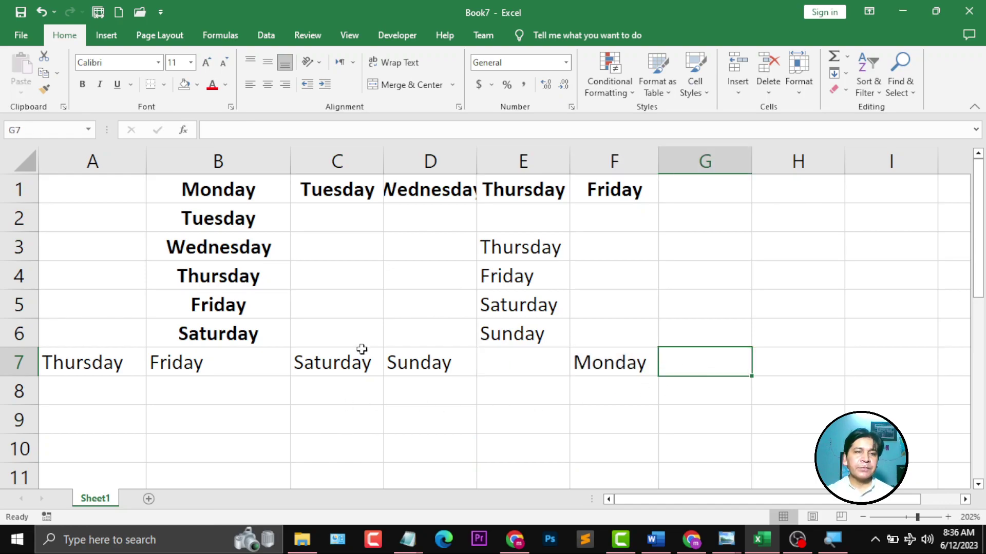
click(965, 499)
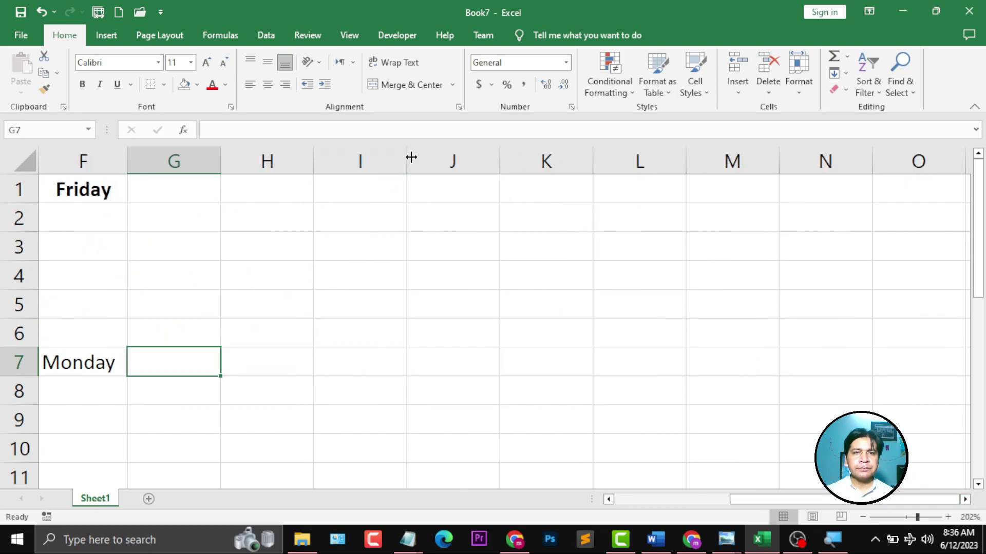
mouse_move(408, 159)
mouse_down()
mouse_move(415, 175)
mouse_move(487, 175)
mouse_up()
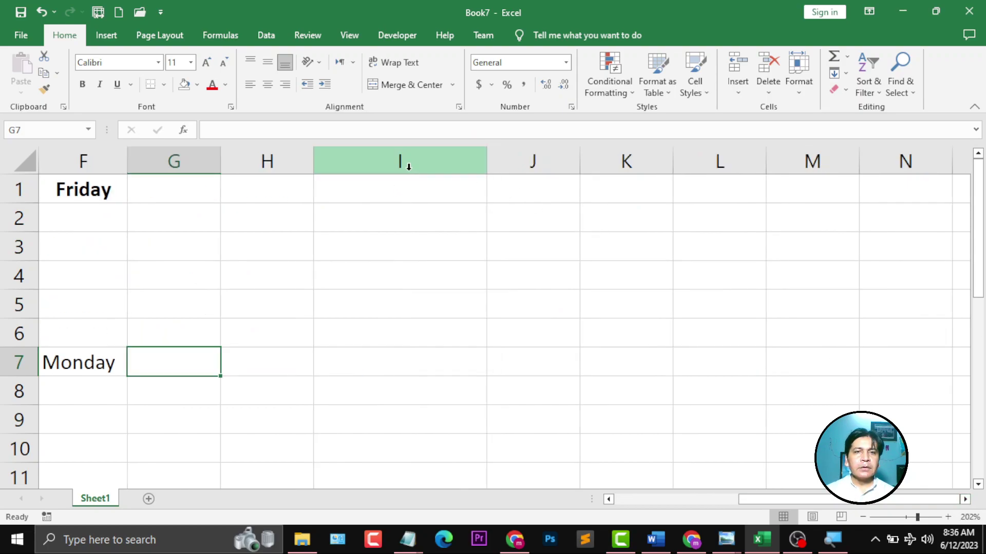
Enter January in I1, fill down to October in I10, and fill left so H1 shows December.
click(400, 187)
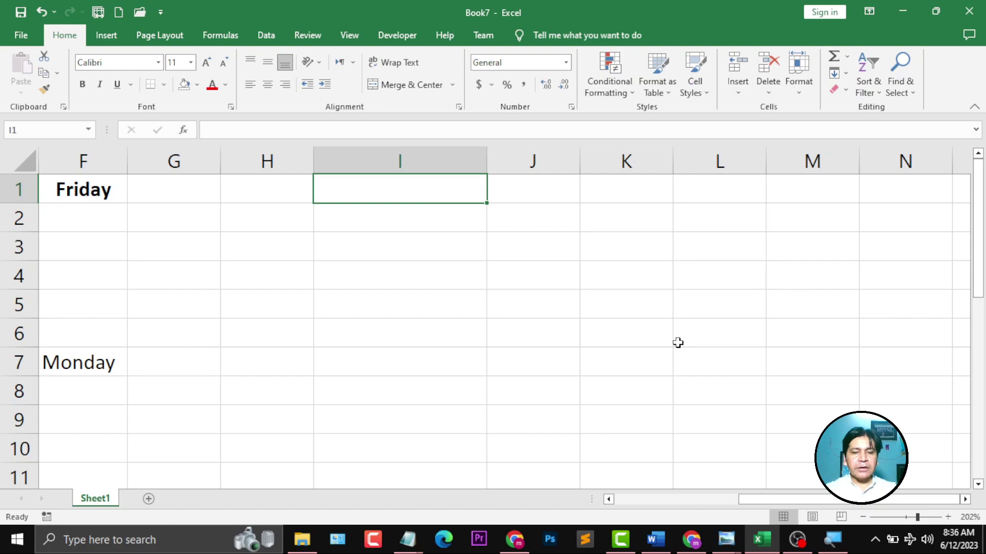
text(January)
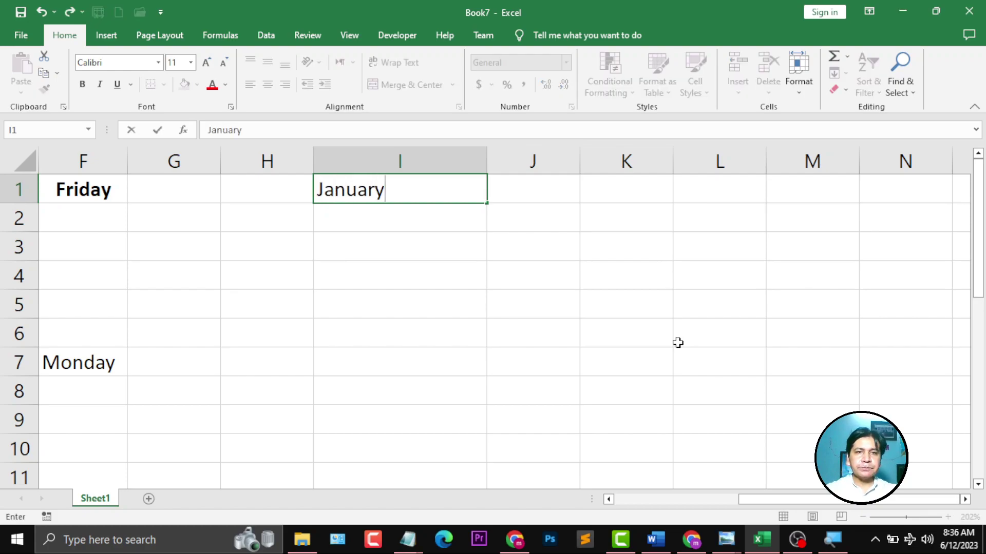
key(Return)
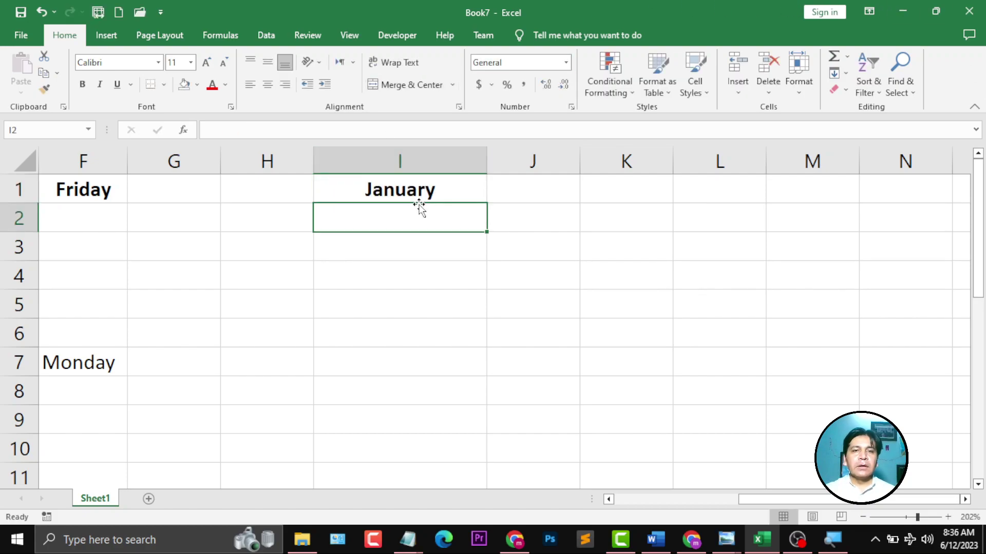
click(419, 194)
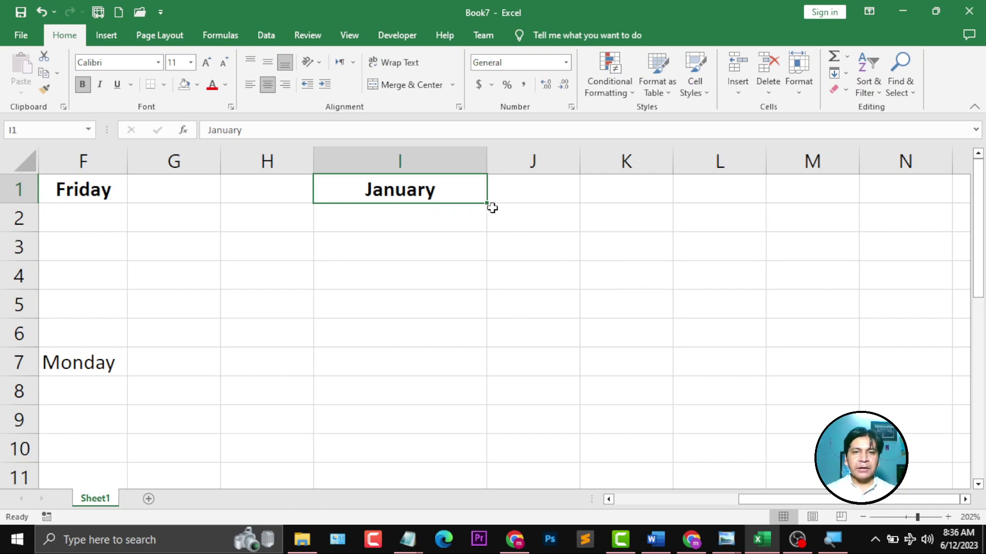
drag(486, 203, 456, 470)
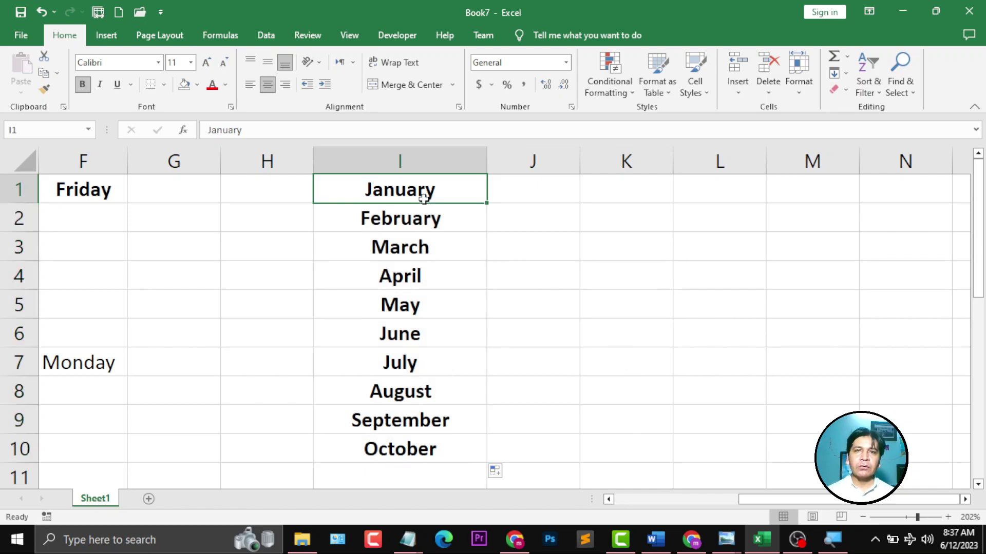
drag(486, 203, 222, 197)
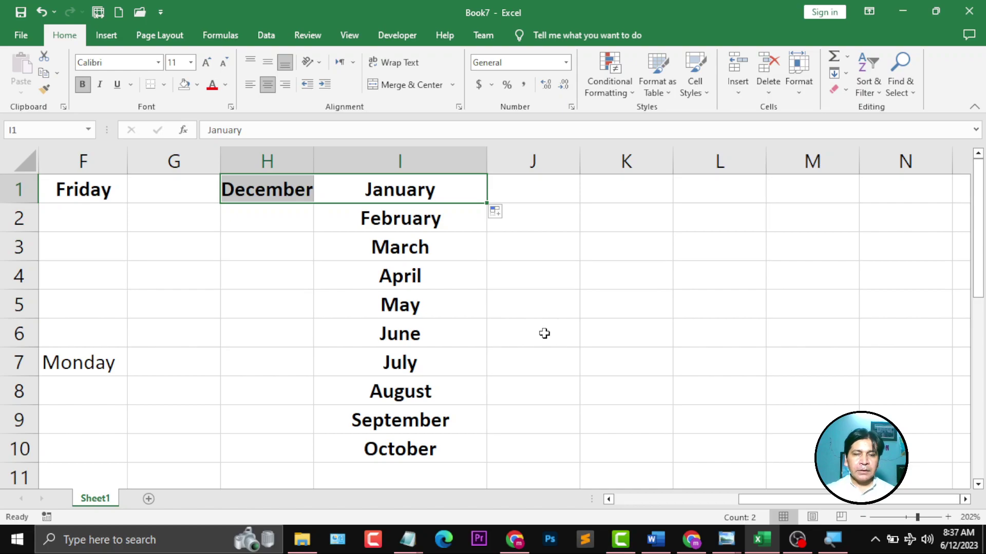
Move from J4 across the empty columns and settle on cell M2.
click(531, 280)
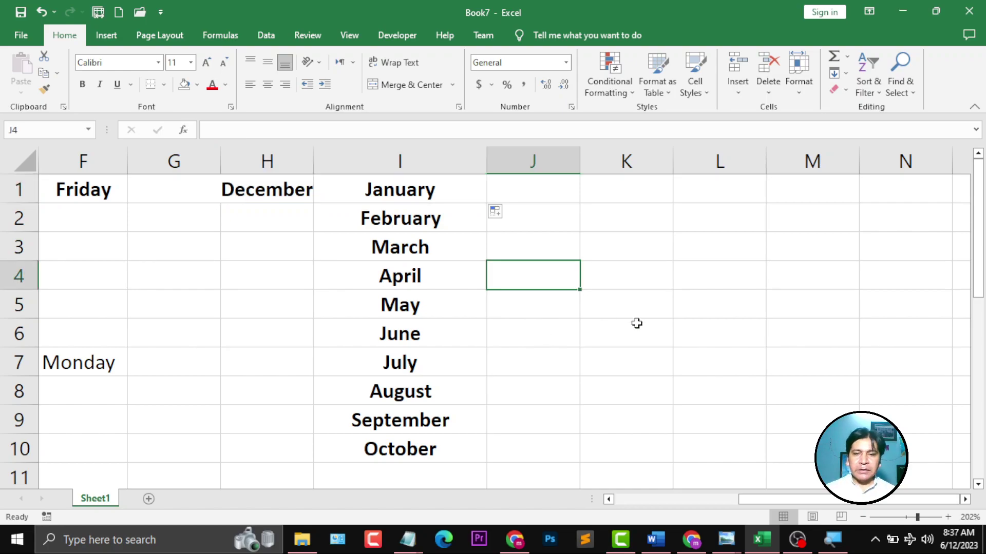
key(Right)
key(Right)
key(Right)
key(Right)
key(Right)
key(Right)
key(Right)
key(Right)
key(Right)
key(Right)
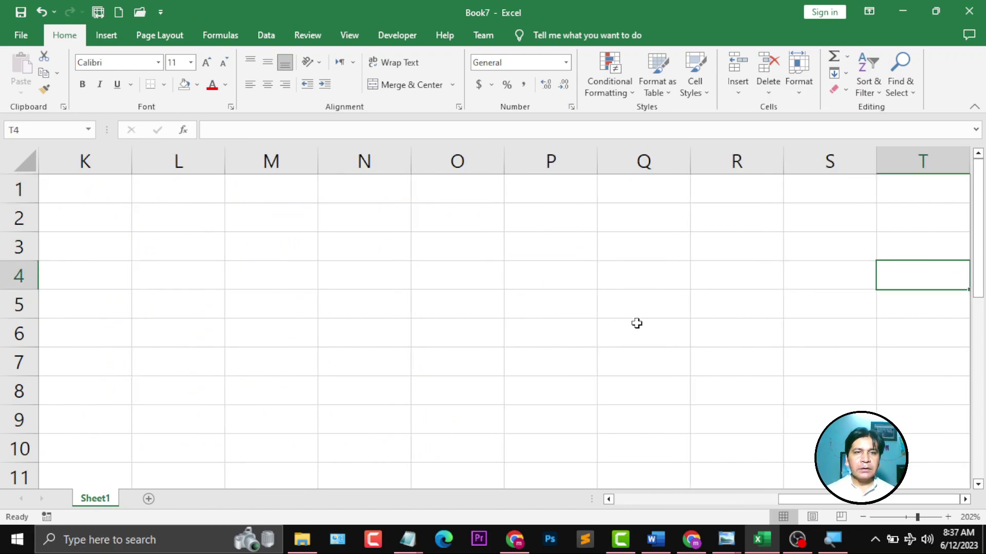
key(Left)
key(Left)
key(Left)
key(Left)
key(Left)
key(Left)
key(Left)
key(Up)
key(Up)
key(Up)
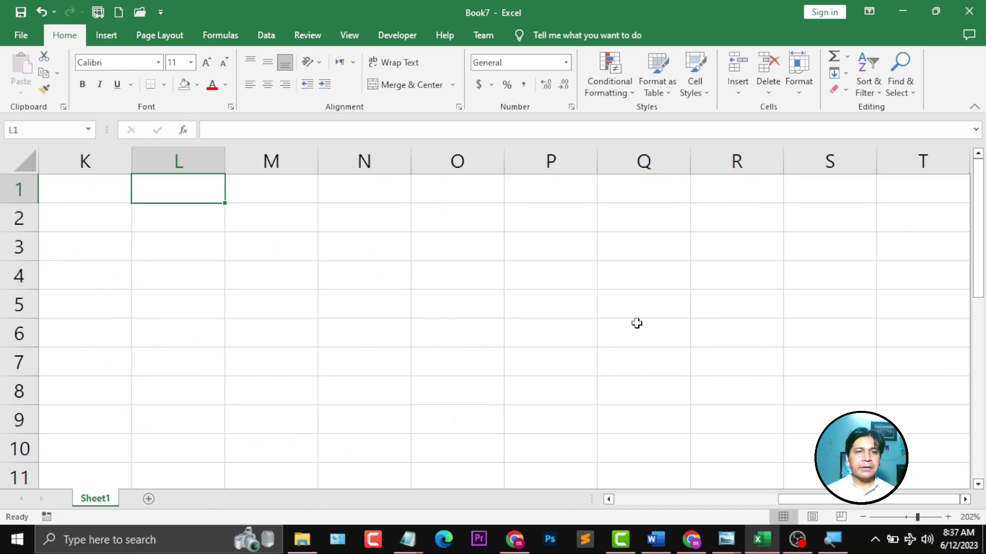
key(Down)
key(Right)
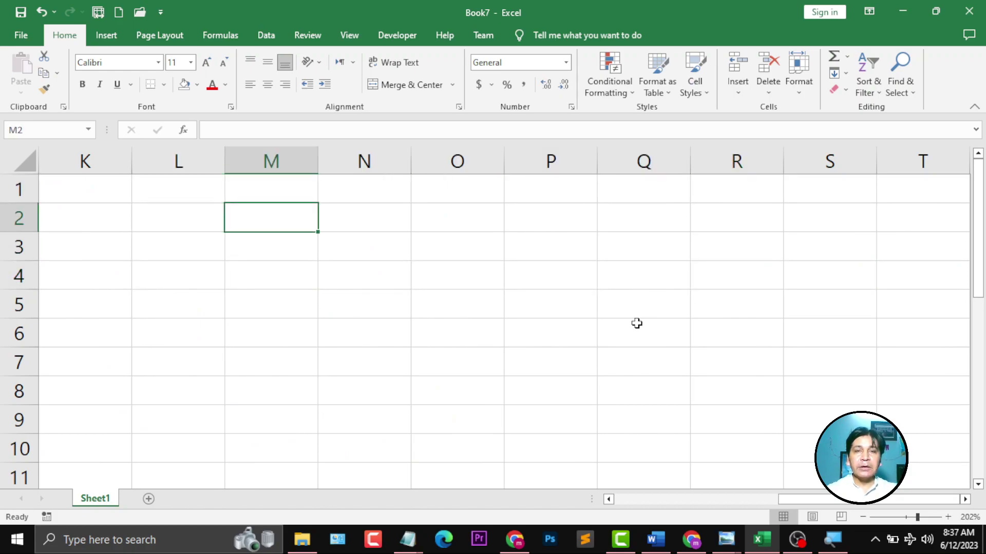
Enter 1 in M2, copy it down to M5, then undo the copies.
text(1)
key(Return)
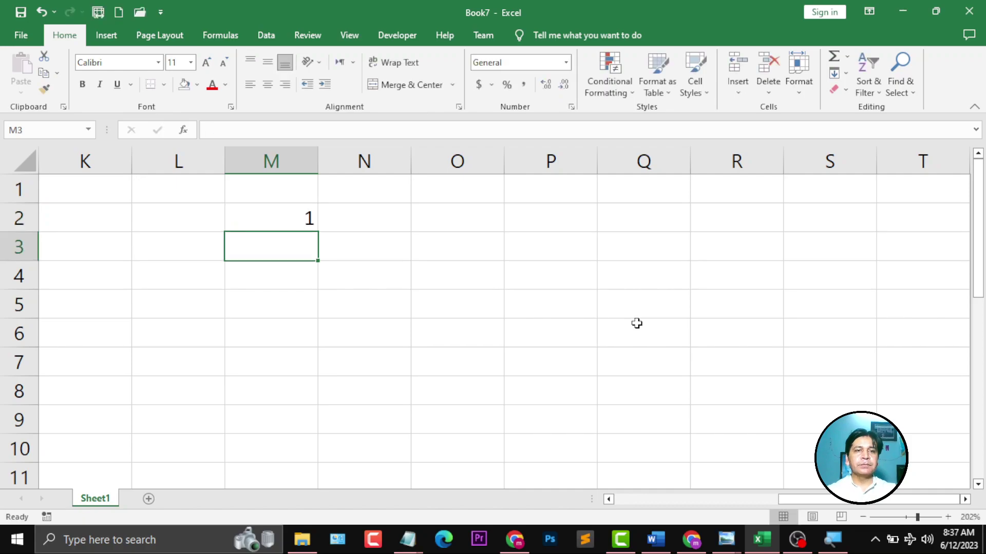
click(285, 226)
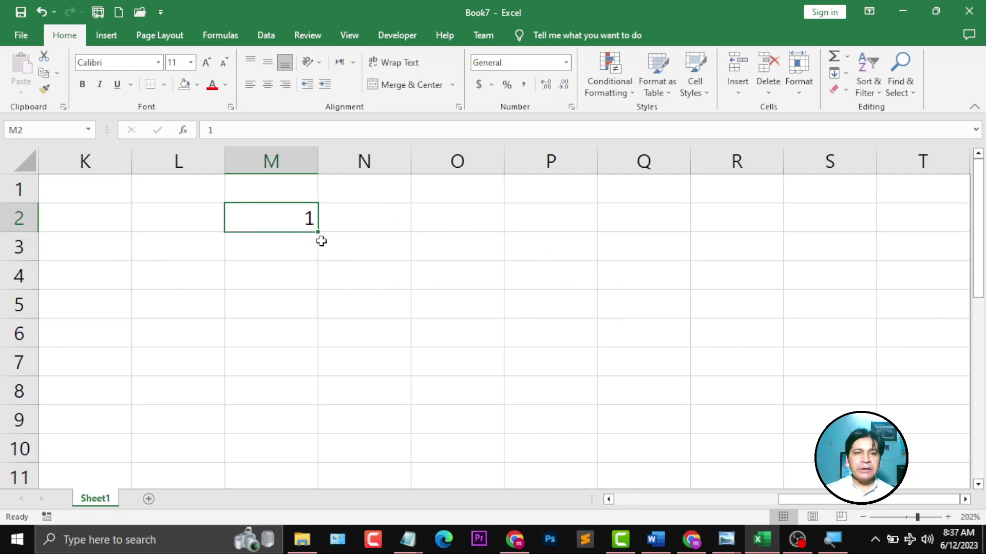
drag(319, 230, 317, 259)
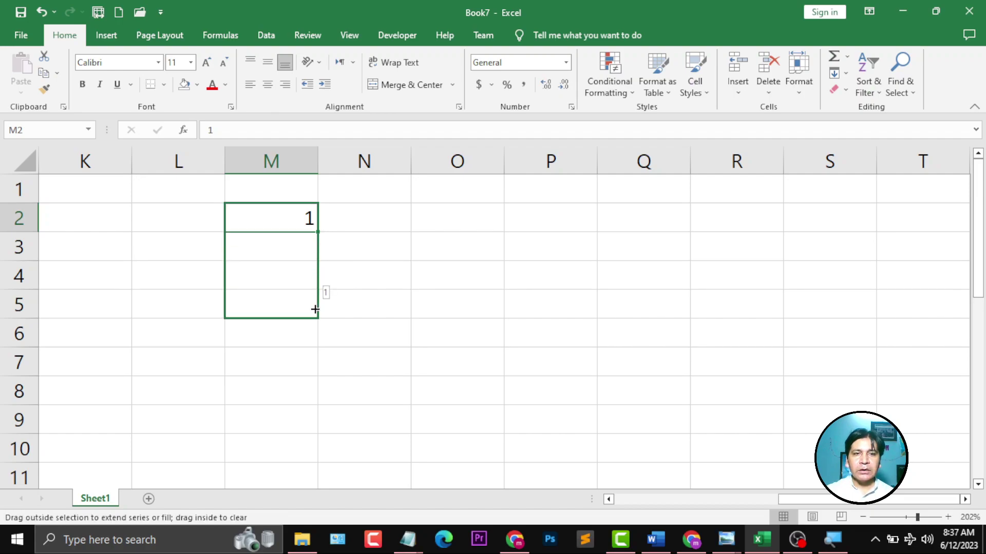
drag(318, 259, 318, 308)
click(308, 401)
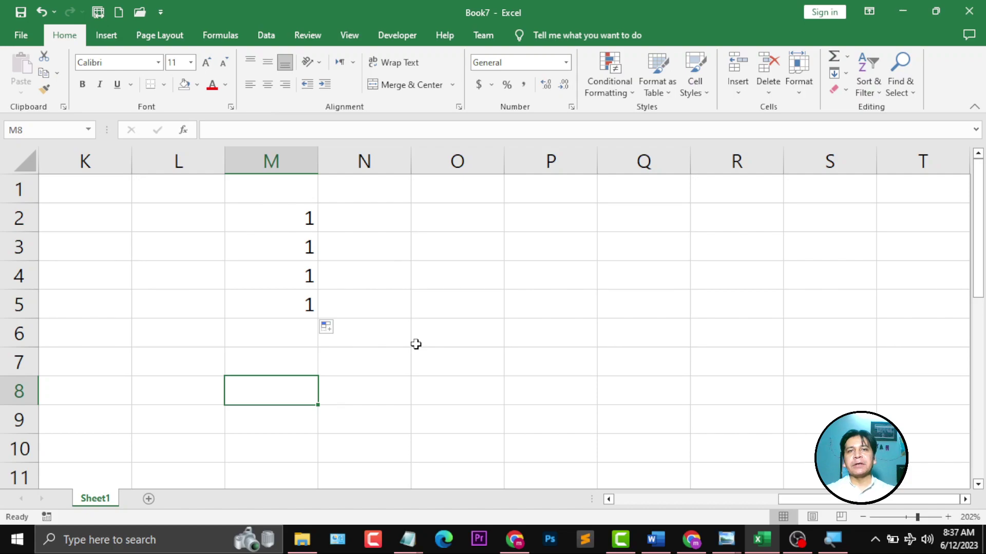
key(ctrl+z)
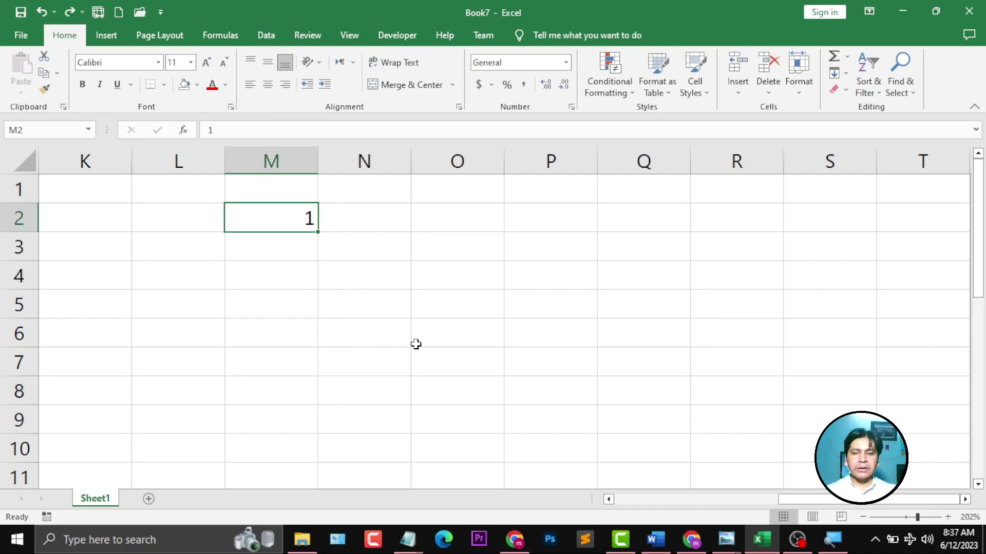
Enter 100 in M2, copy it down to M8, then undo back to 1.
text(100)
key(Return)
key(Up)
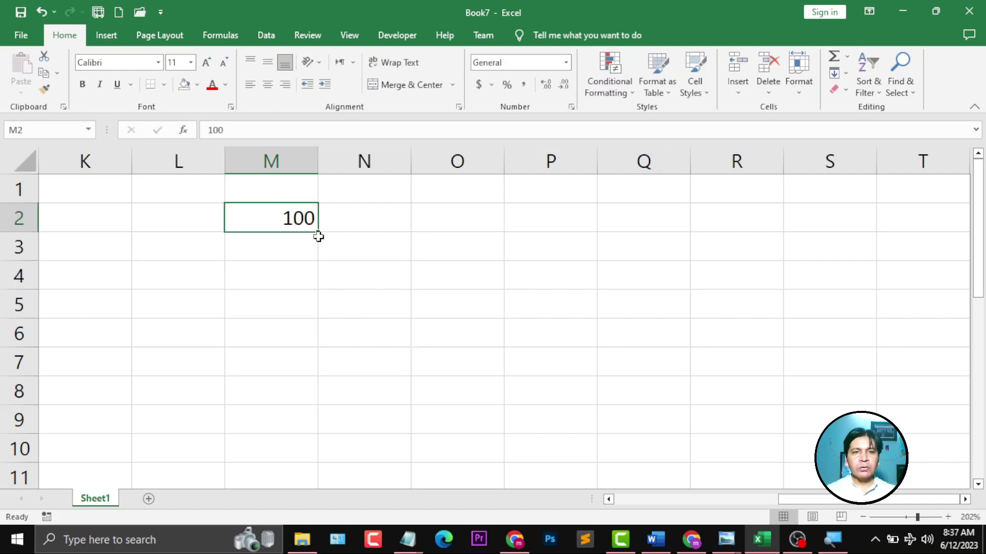
drag(318, 236, 337, 387)
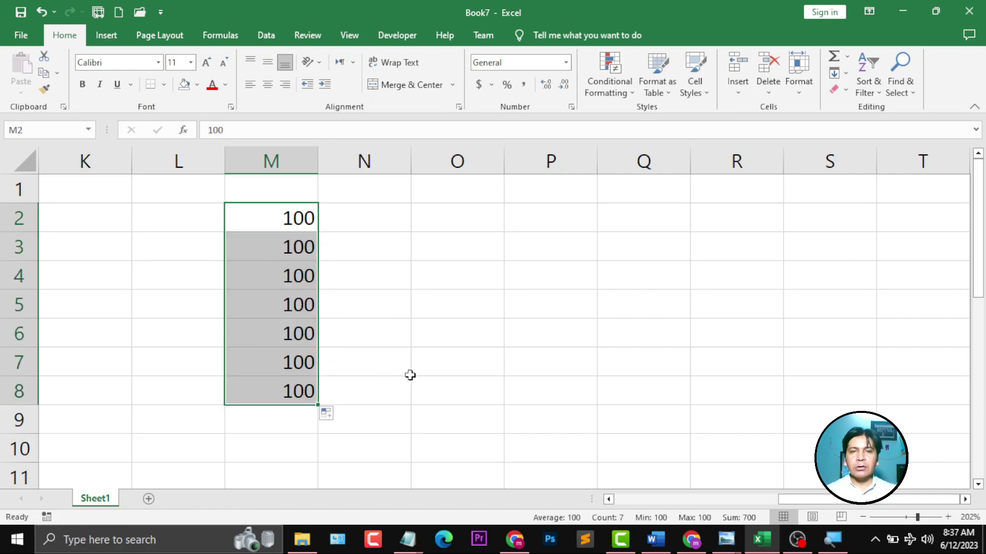
key(ctrl+z)
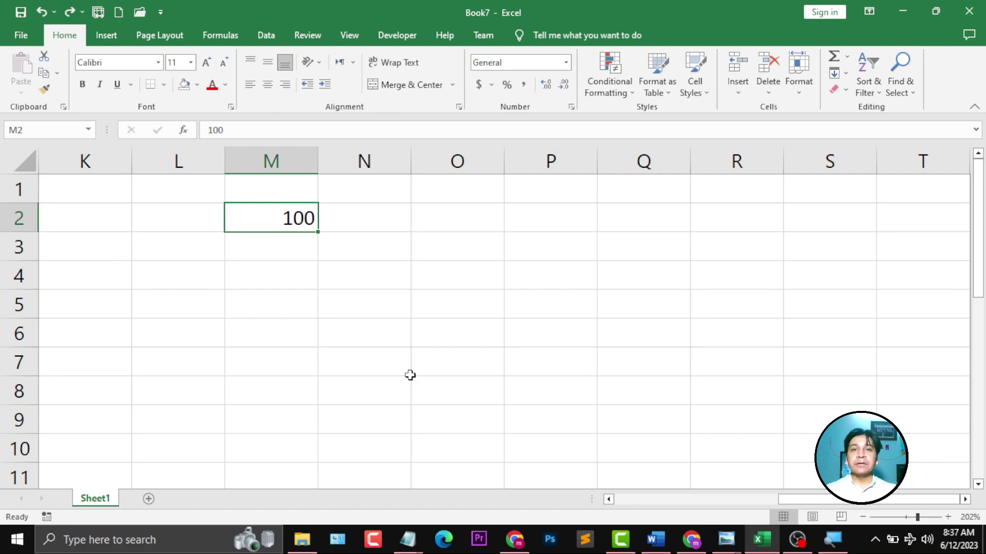
key(ctrl+z)
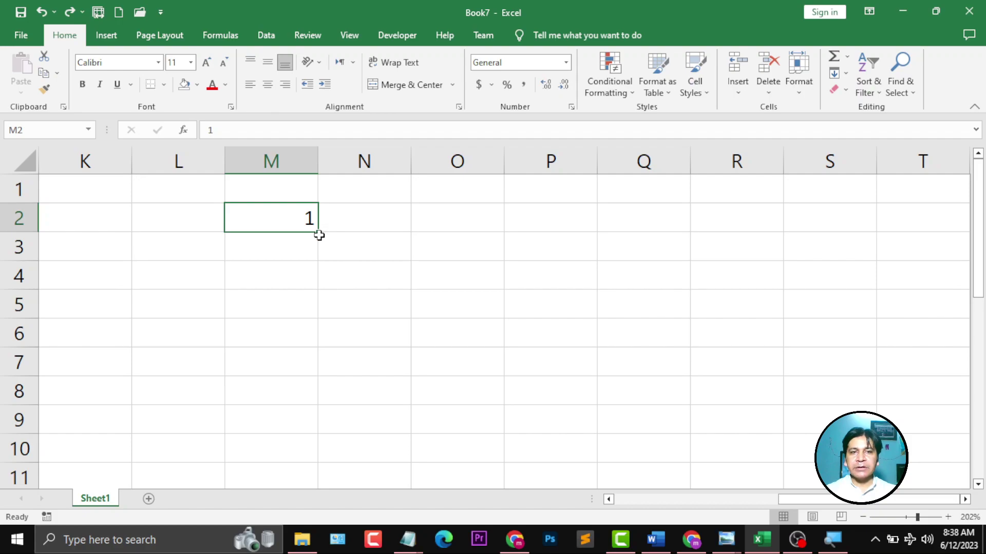
Ctrl-fill 1 to 7 down M2:M8 and 2 to 6 across N2:R2, then scroll right.
drag(319, 233, 302, 409)
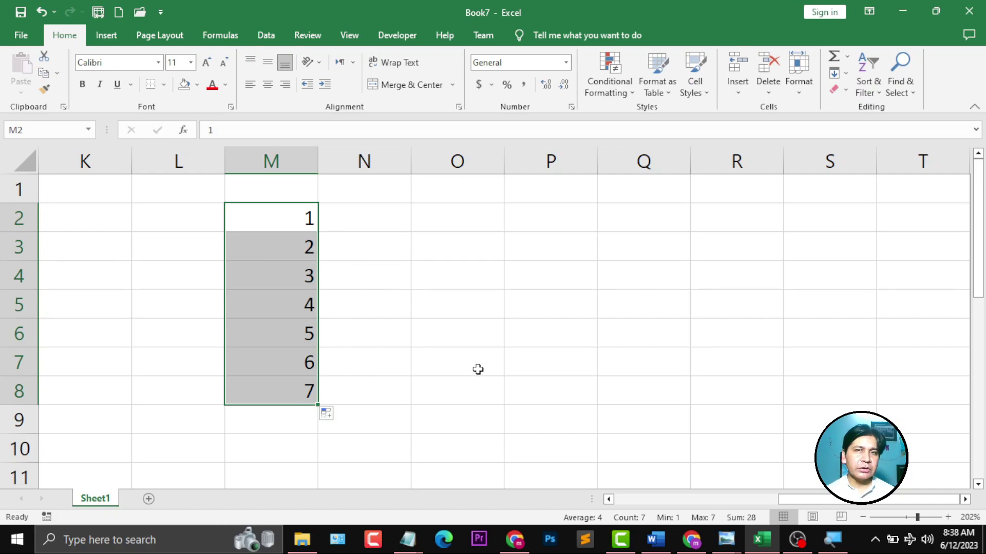
click(271, 206)
drag(318, 231, 770, 236)
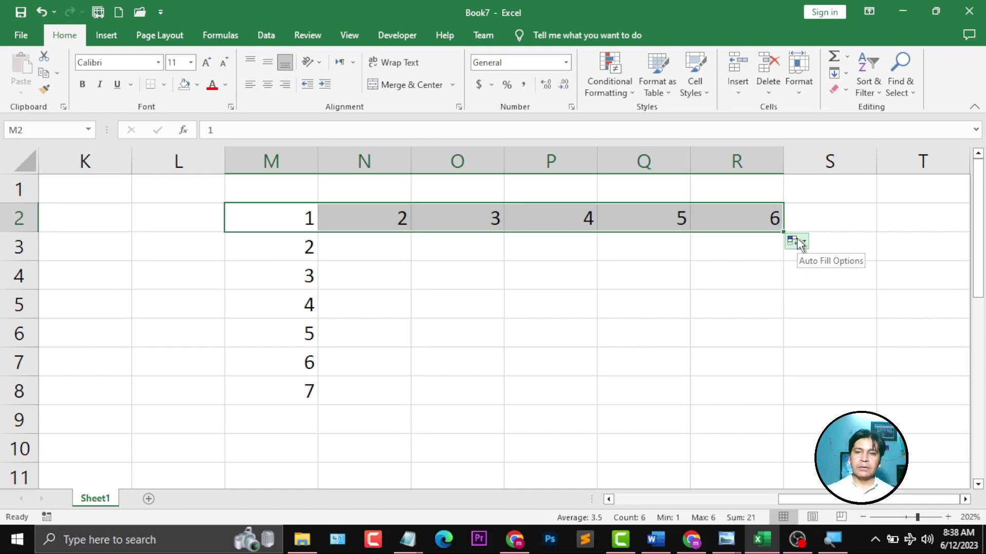
click(965, 499)
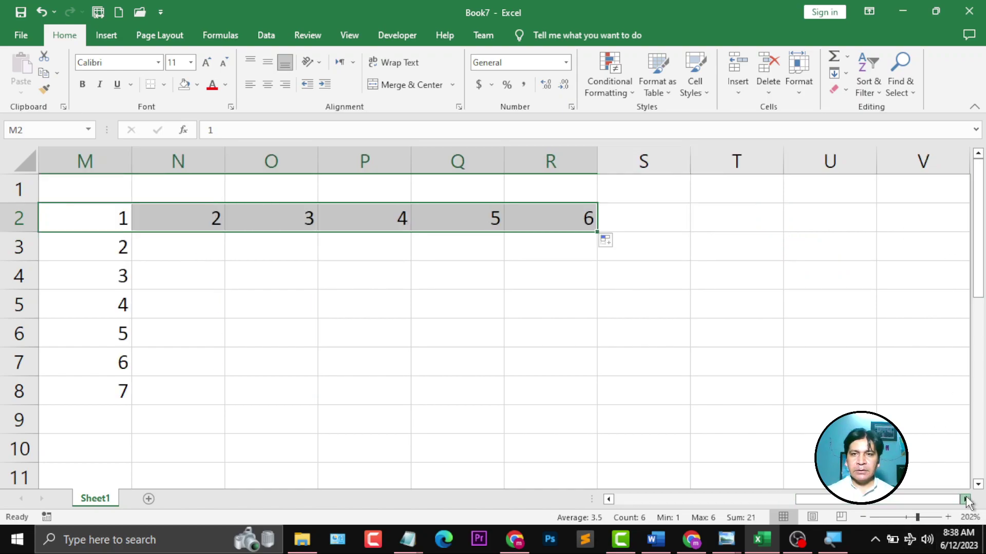
click(965, 499)
Enter 1 and 3 in U1:U2 and fill the odd series down to 17 in U9.
click(305, 180)
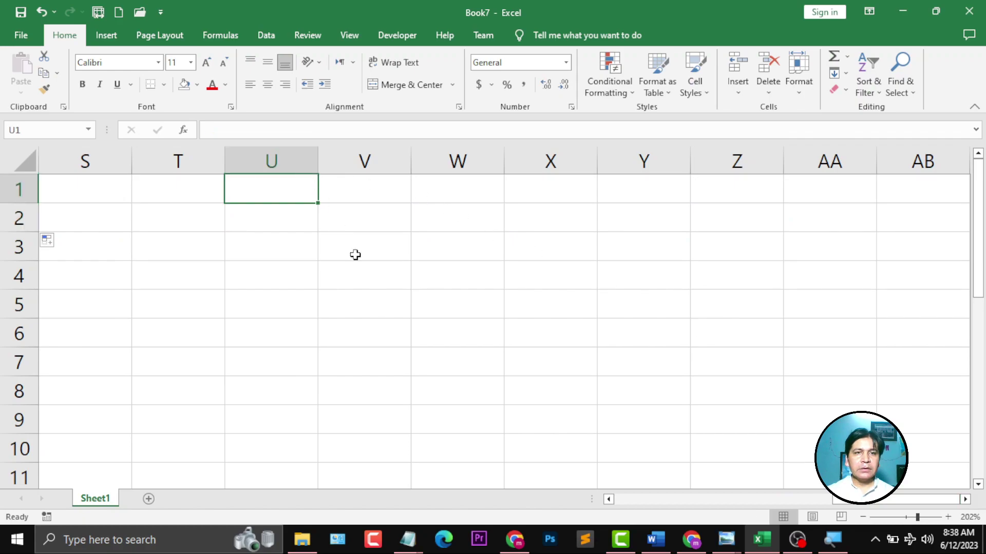
text(1)
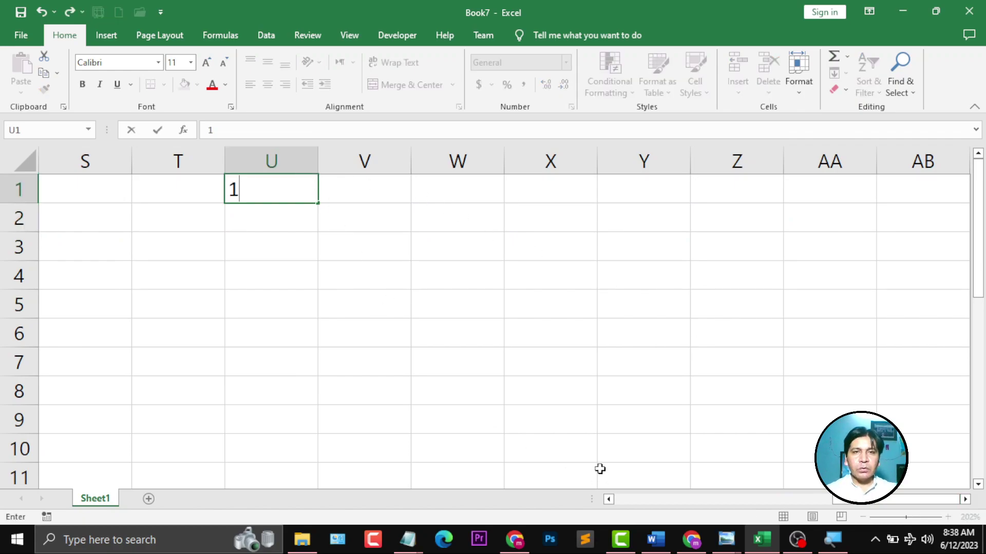
key(Return)
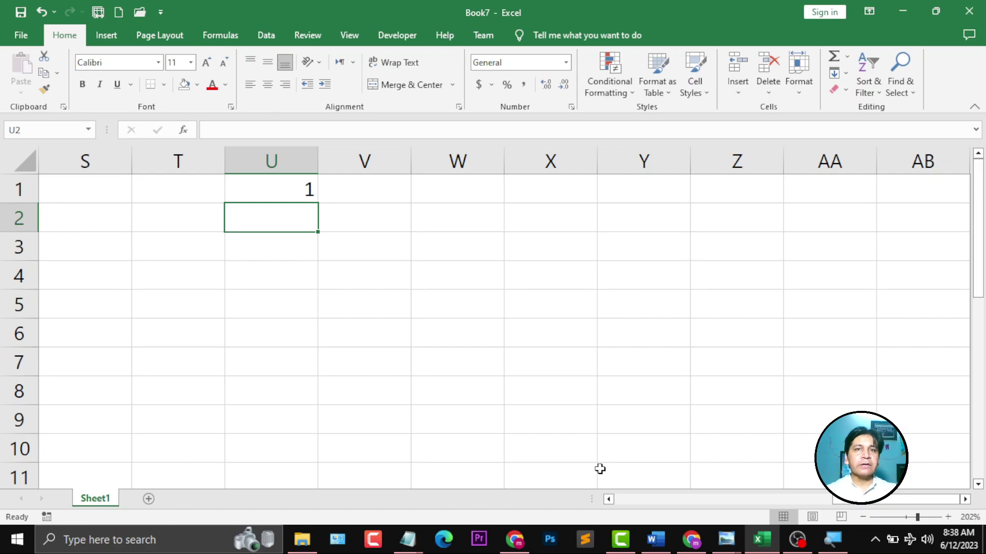
text(3)
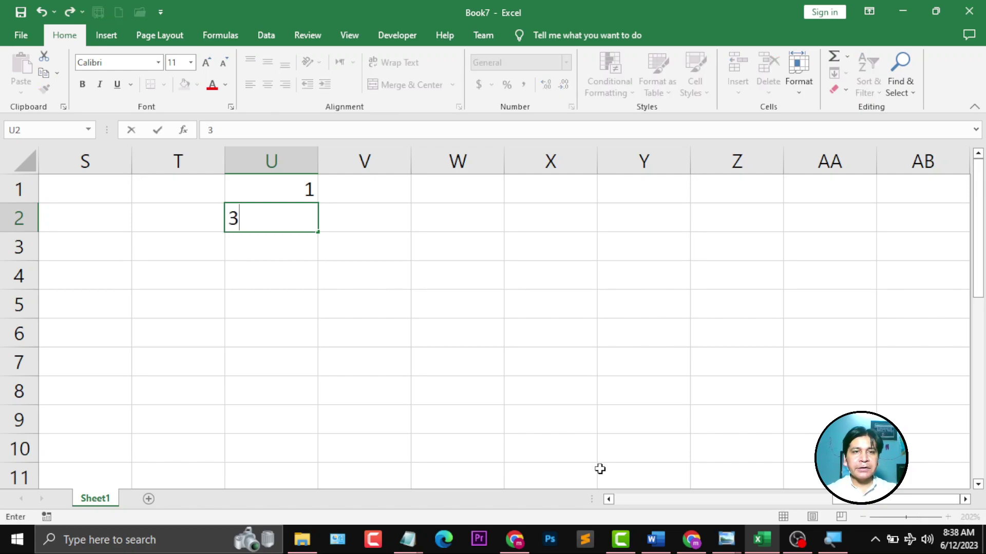
key(Return)
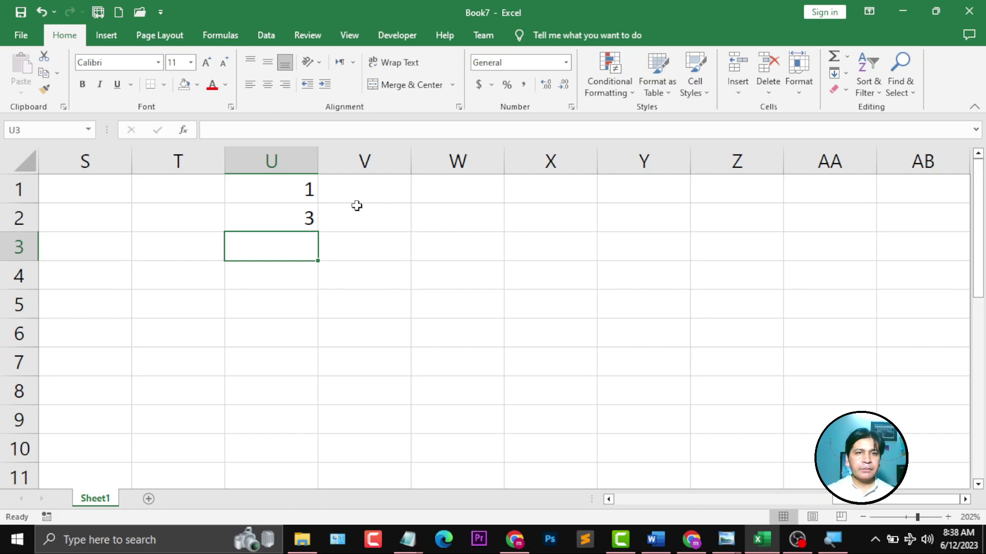
drag(256, 175, 264, 213)
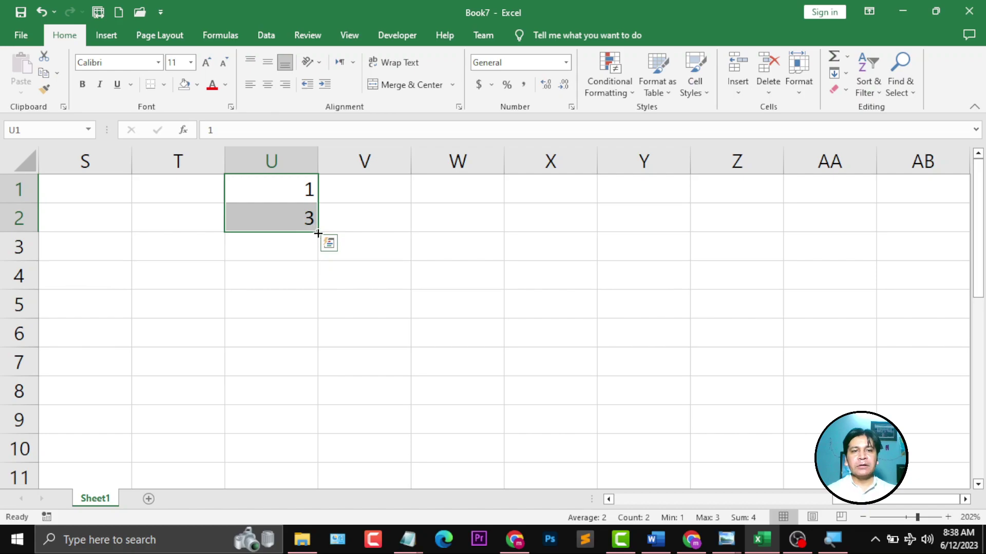
drag(317, 233, 309, 446)
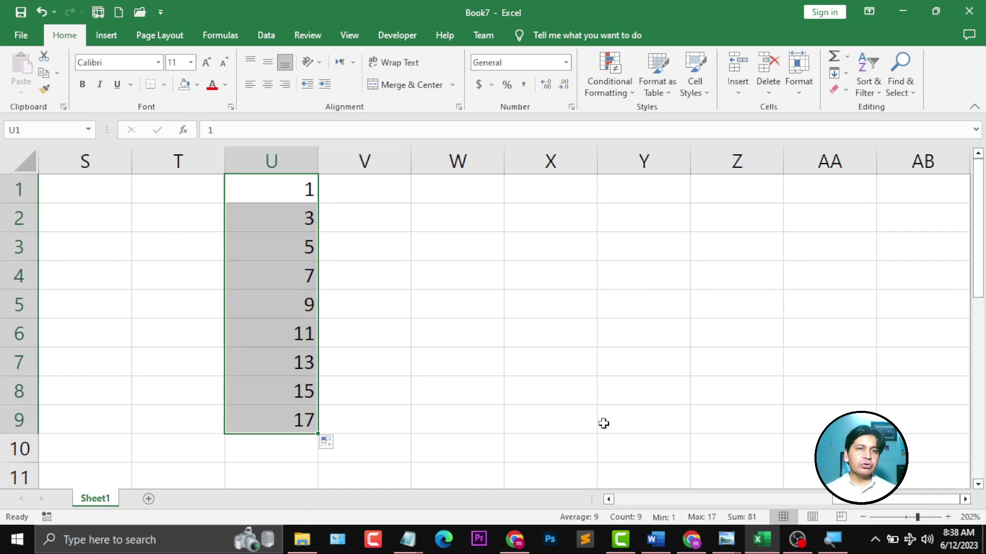
Enter 2 in V1 and 4 in V2 to seed the even series.
click(389, 196)
text(2)
key(Return)
text(4)
key(Return)
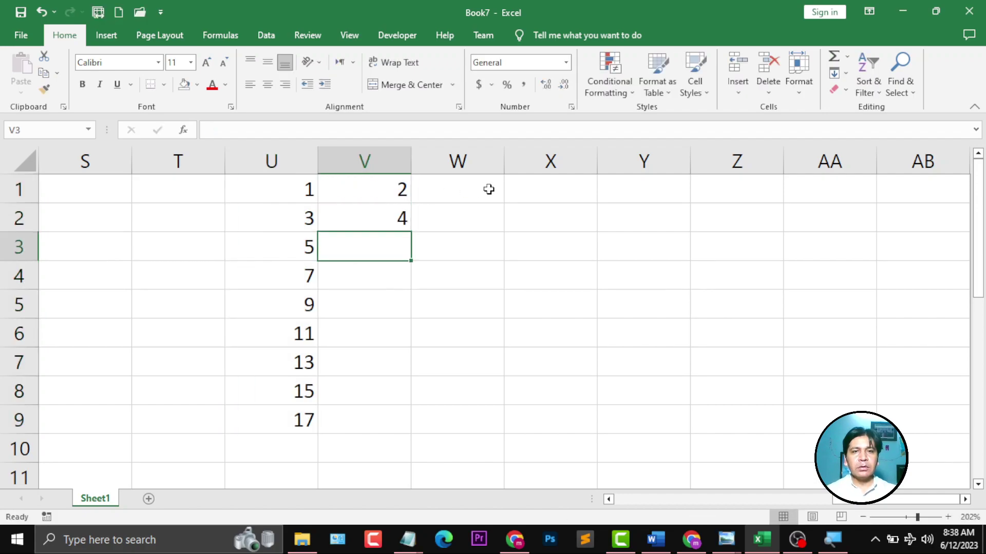
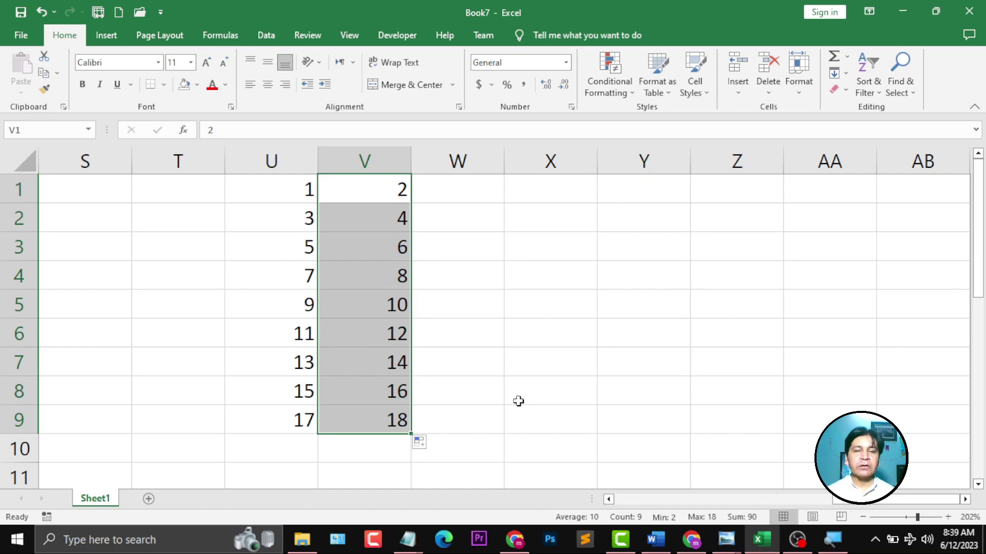
Enter Mon in T1 and autofill T1:T7 with the weekdays Mon through Sun.
click(149, 196)
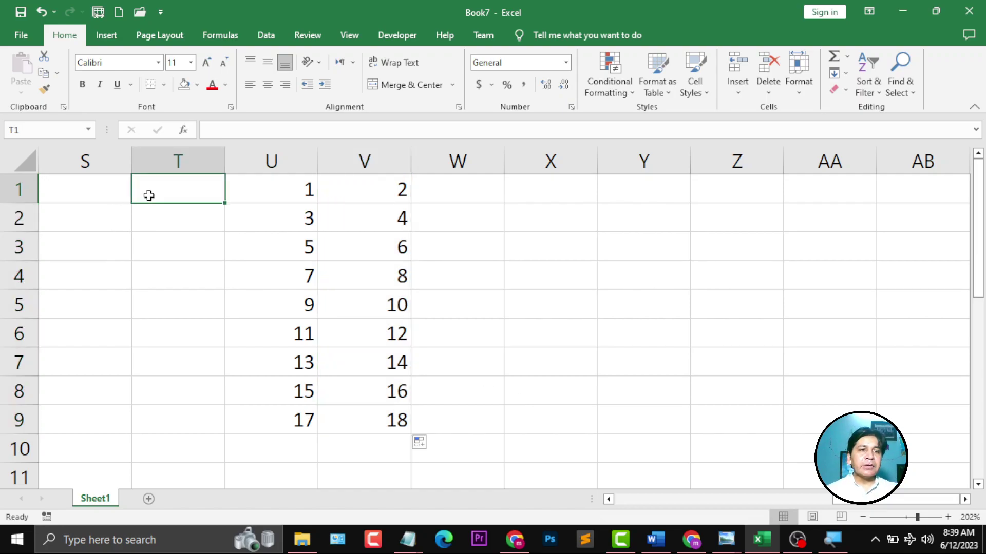
text(Mon)
key(Return)
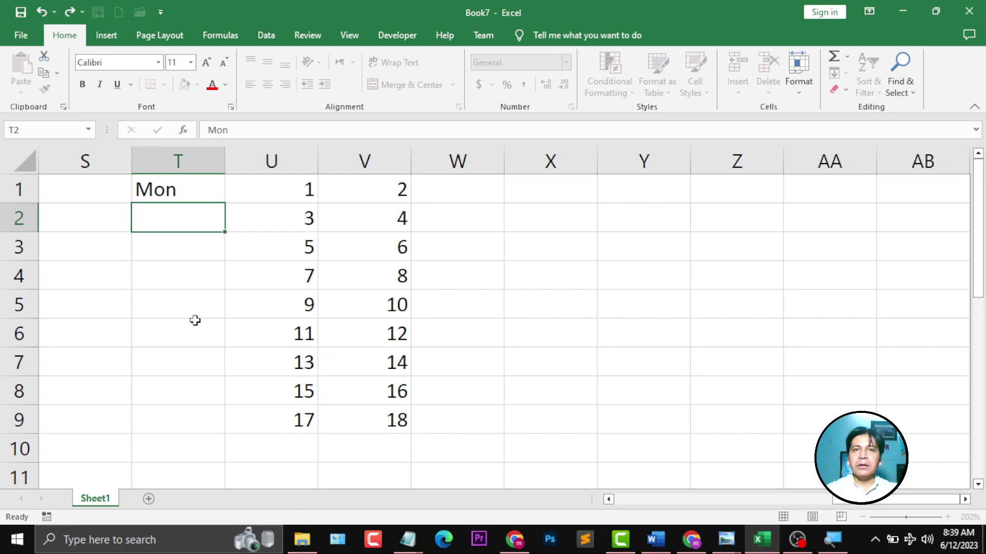
click(180, 189)
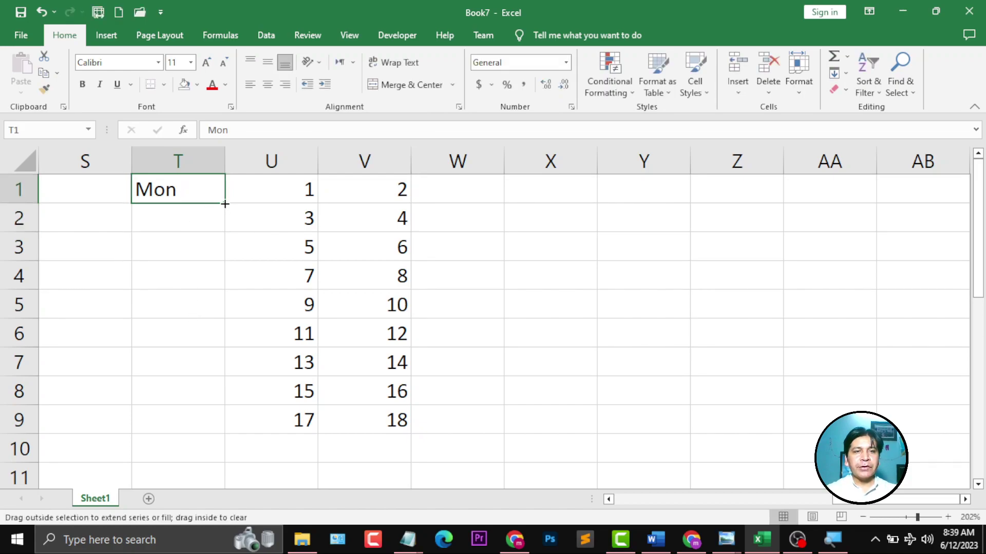
drag(225, 204, 209, 385)
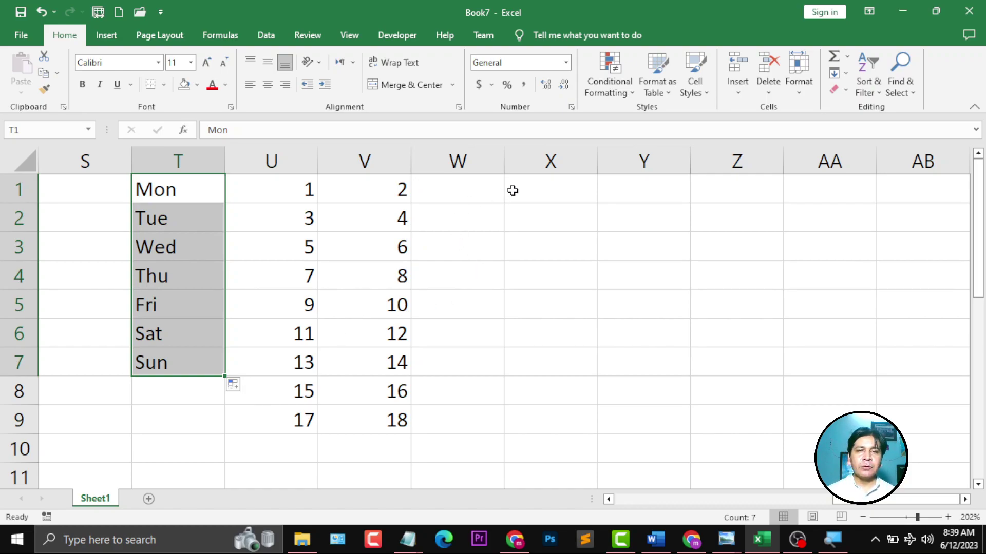
click(539, 201)
Enter Jan in X1 and autofill X1:X8 with the months Jan through Aug.
text(Jan)
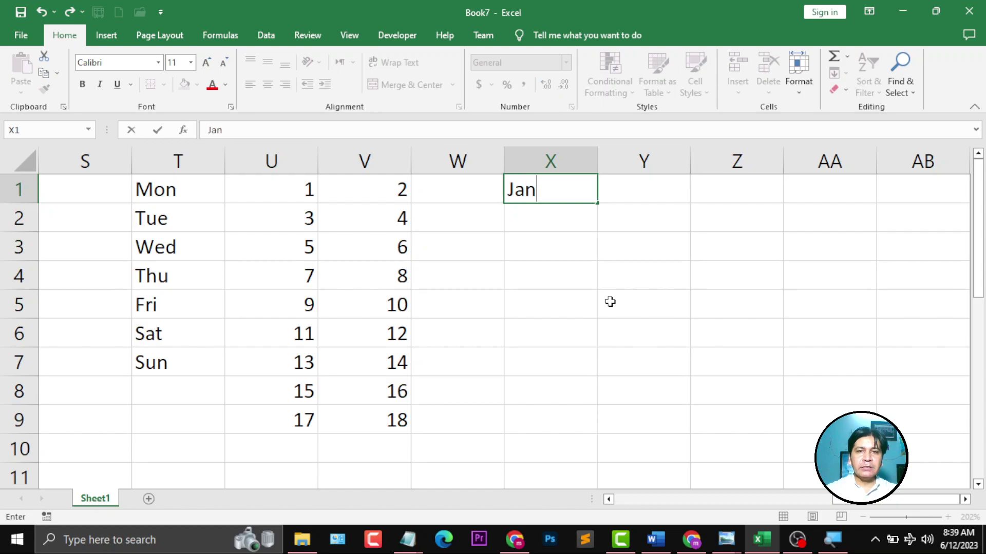
key(Return)
click(534, 181)
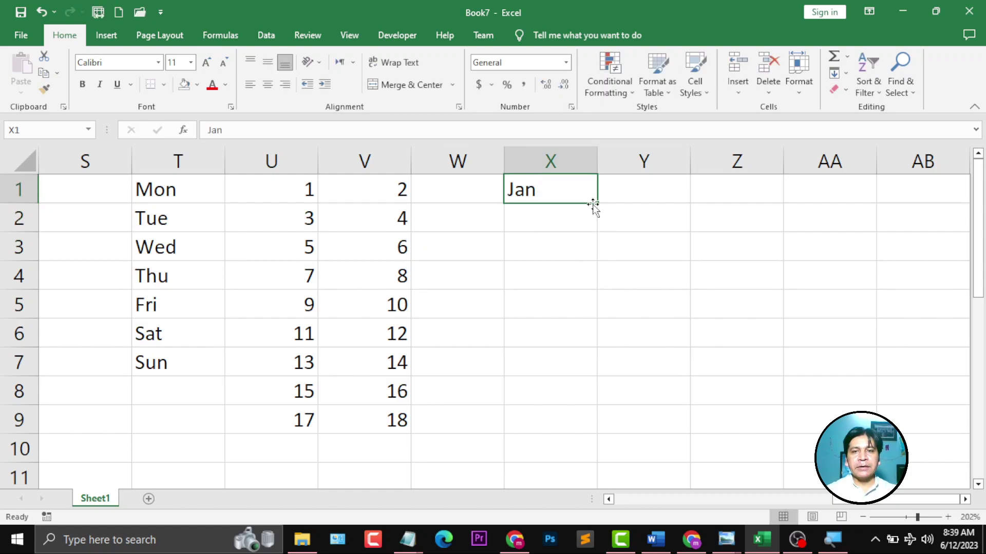
mouse_move(597, 203)
mouse_down()
mouse_move(597, 323)
mouse_move(577, 408)
mouse_up()
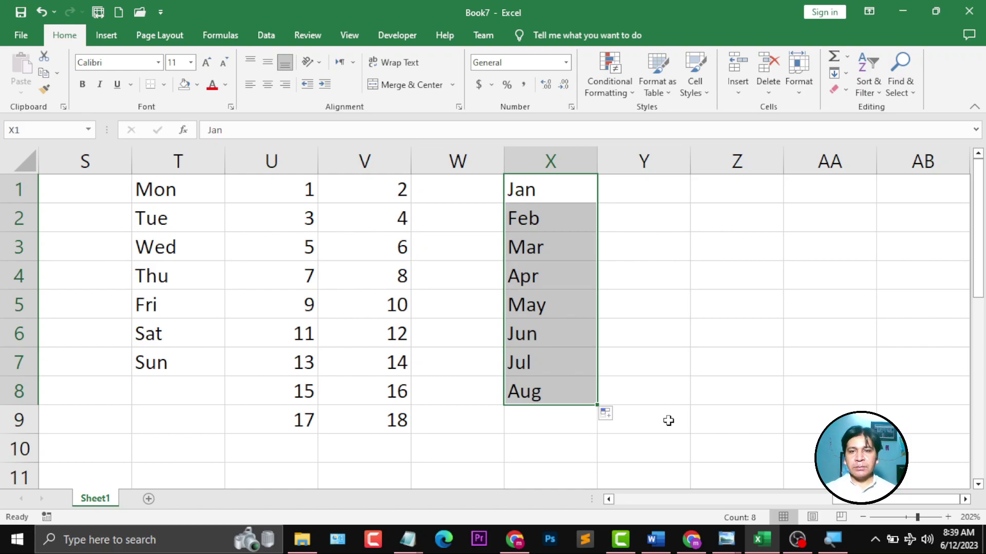
Scroll right to column AC and enter the first three names in AC1:AC3.
click(965, 499)
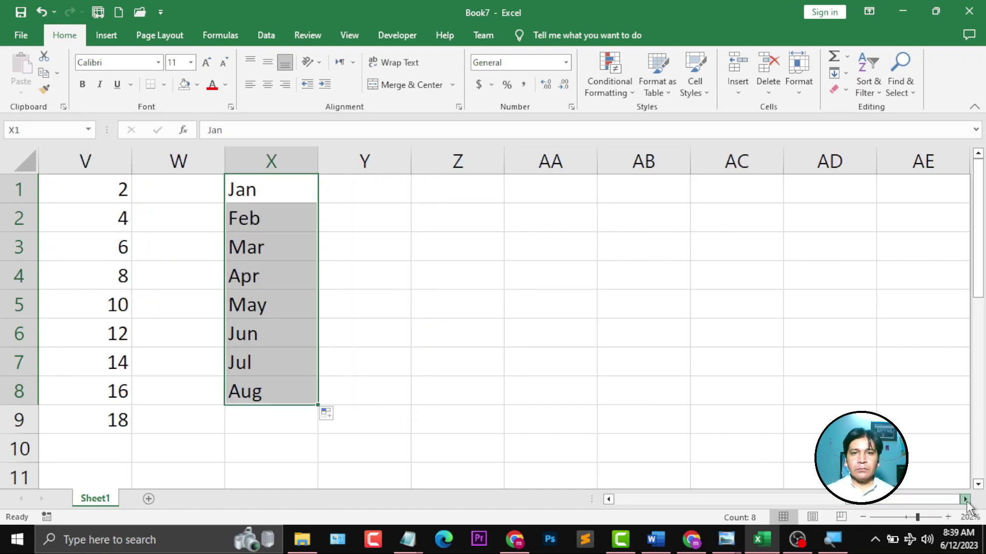
click(965, 499)
click(965, 499)
click(965, 499)
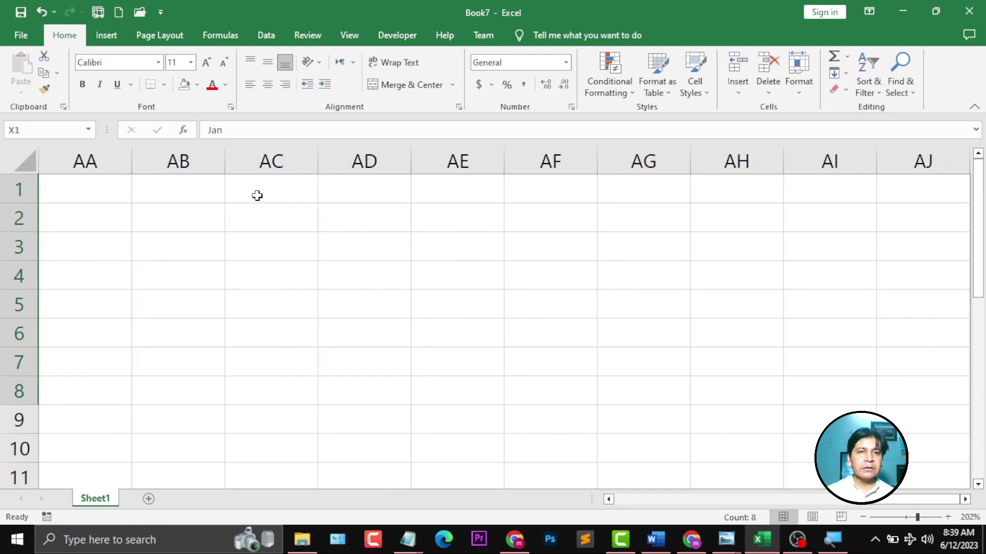
click(257, 195)
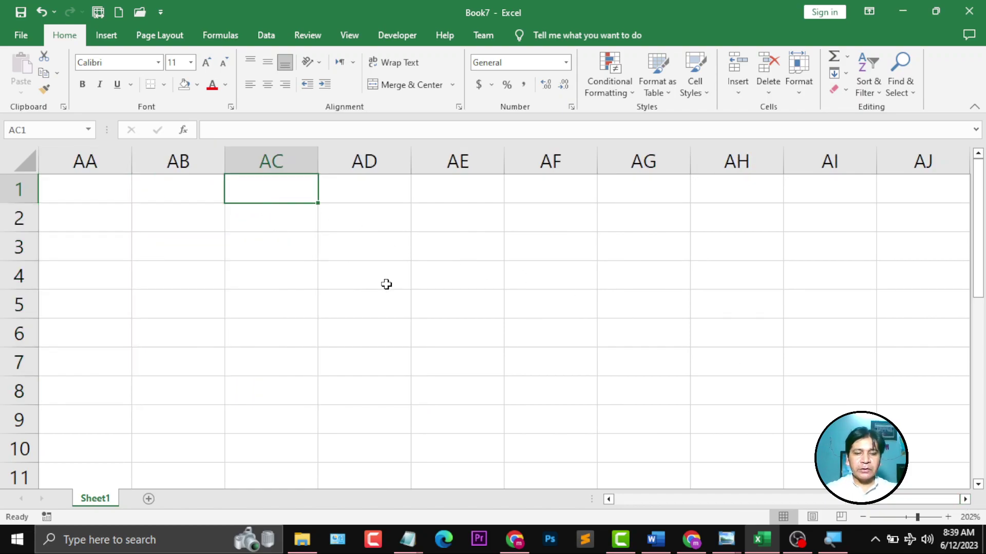
text(Ali)
key(Return)
text(Khan)
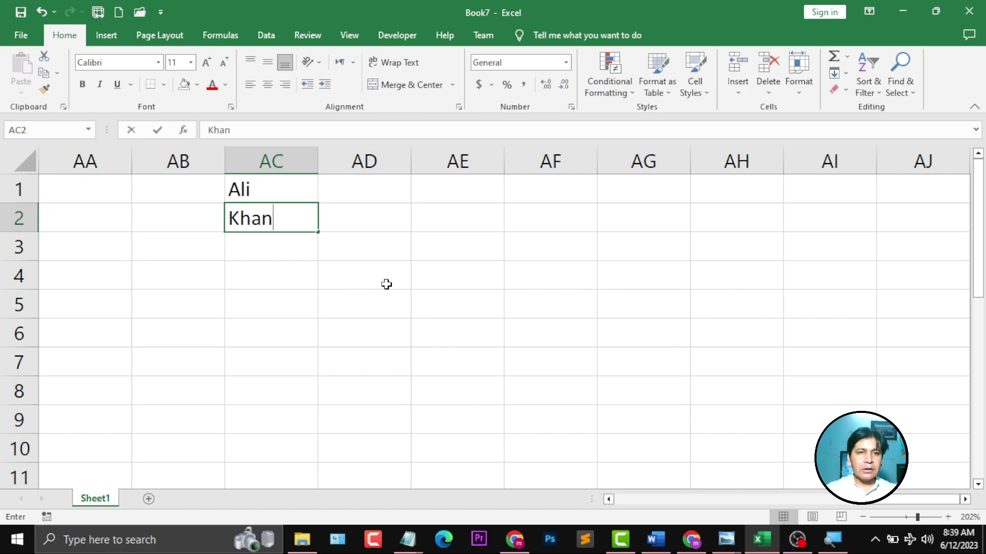
key(Return)
text(Ahmad)
key(Return)
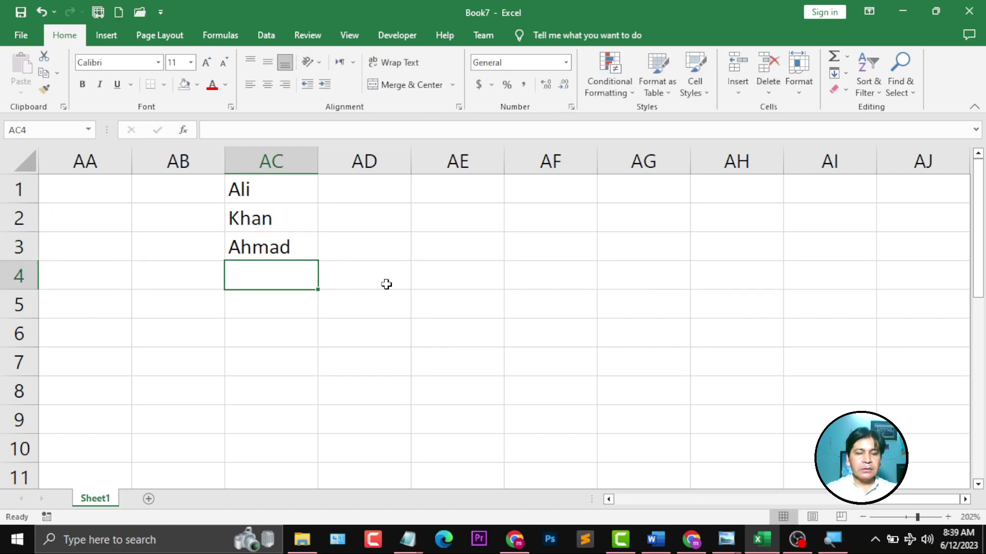
Enter the remaining three names in AC4:AC6 and select the AC1:AC6 range.
text(Bilal)
key(Return)
text(Zia)
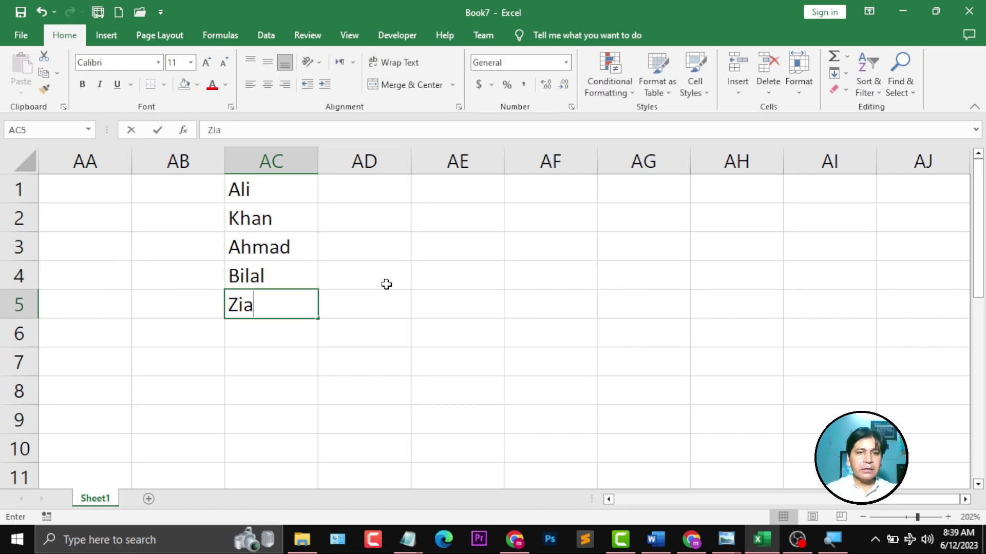
key(Return)
text(Omer)
key(Return)
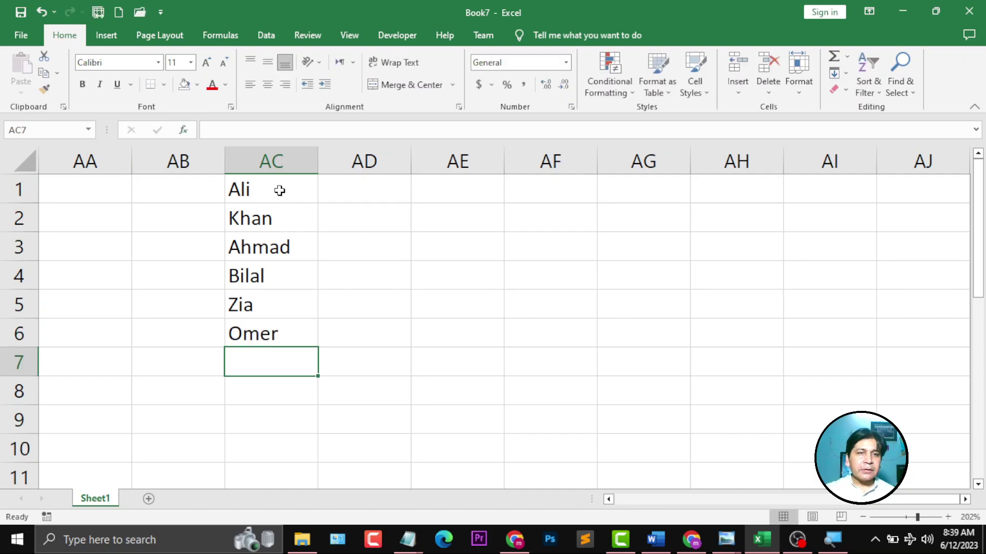
drag(279, 188, 280, 334)
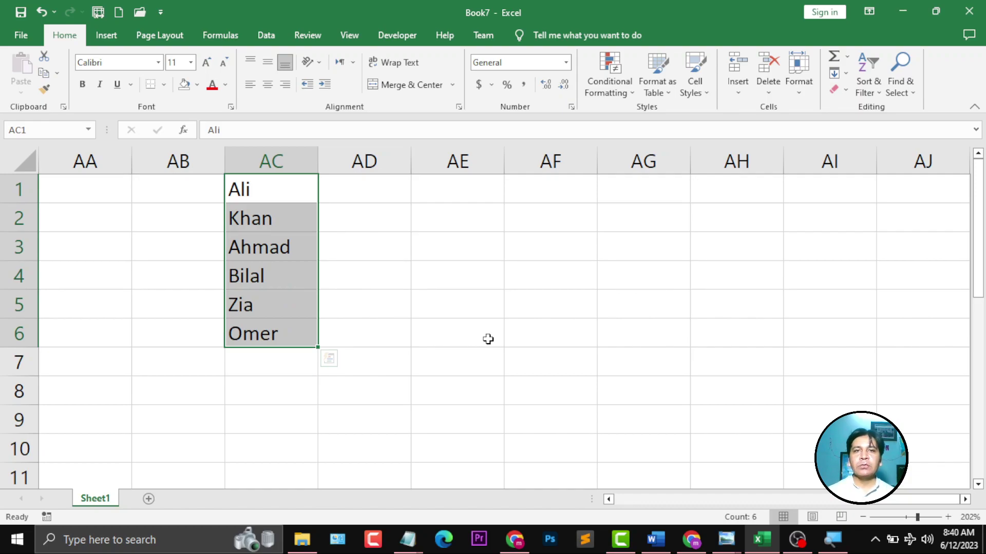
click(303, 191)
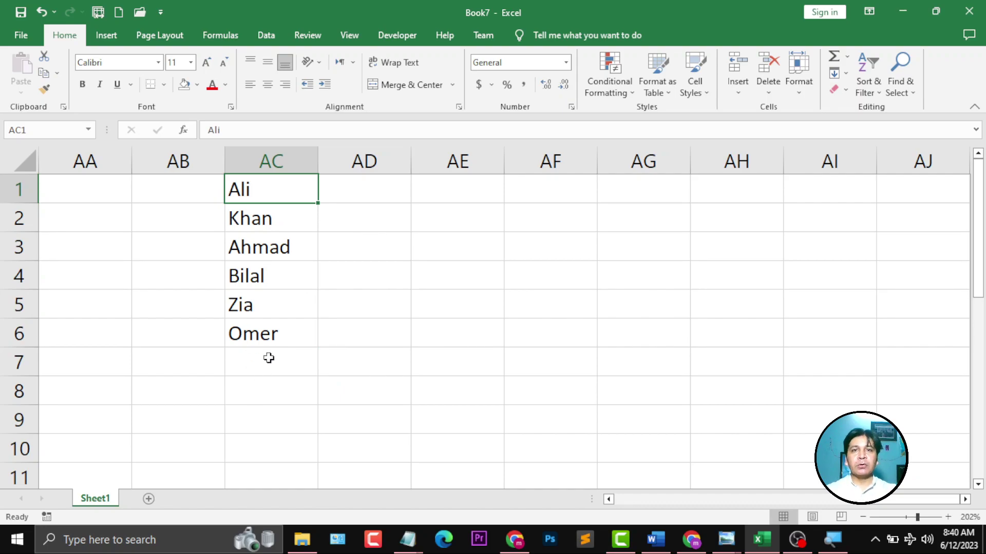
Go to File > More > Options > Advanced and choose Edit Custom Lists under General.
click(21, 43)
click(51, 476)
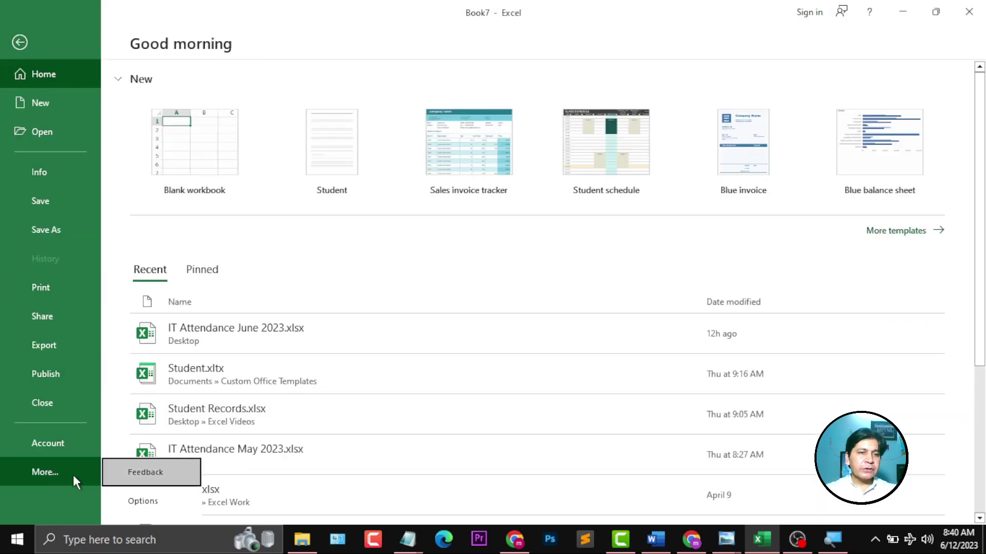
click(154, 503)
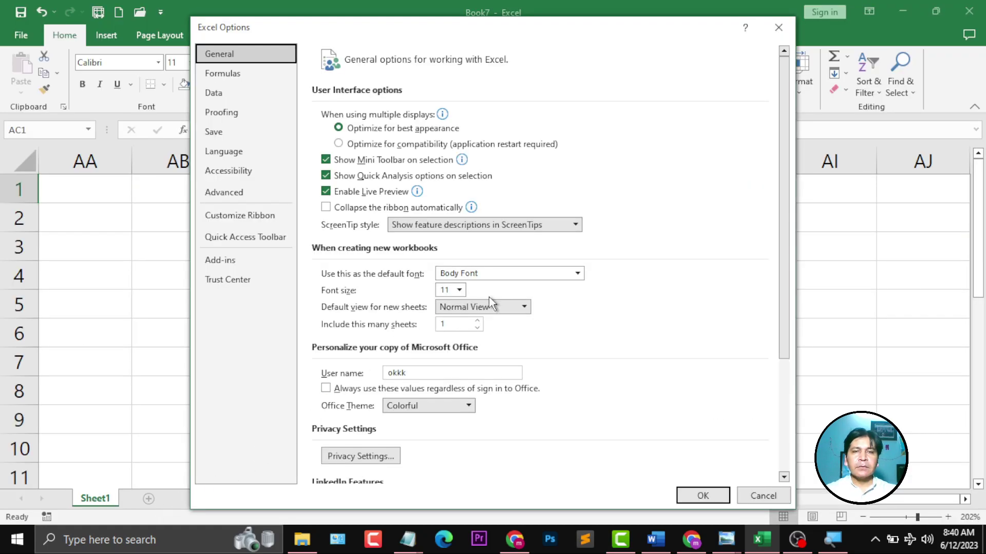
click(225, 198)
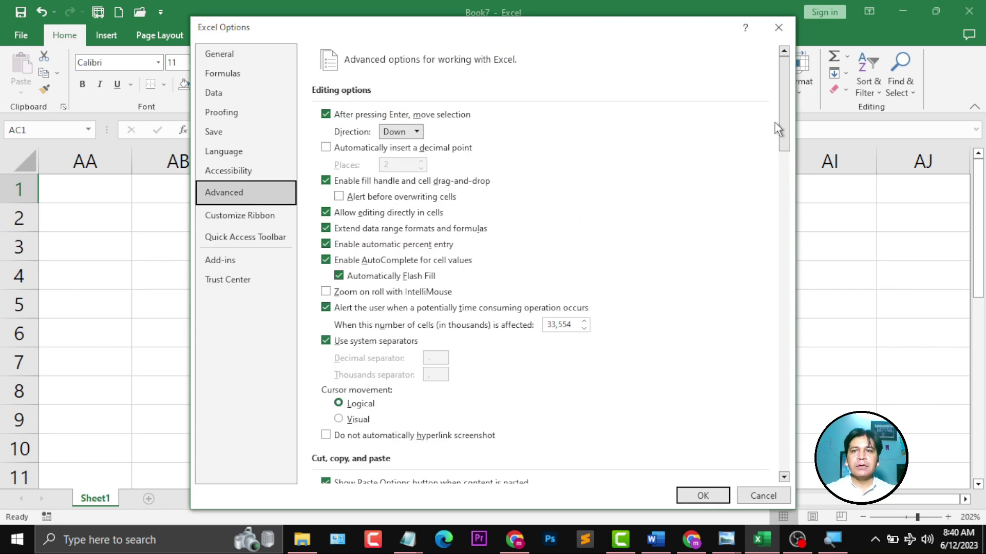
drag(783, 124, 785, 292)
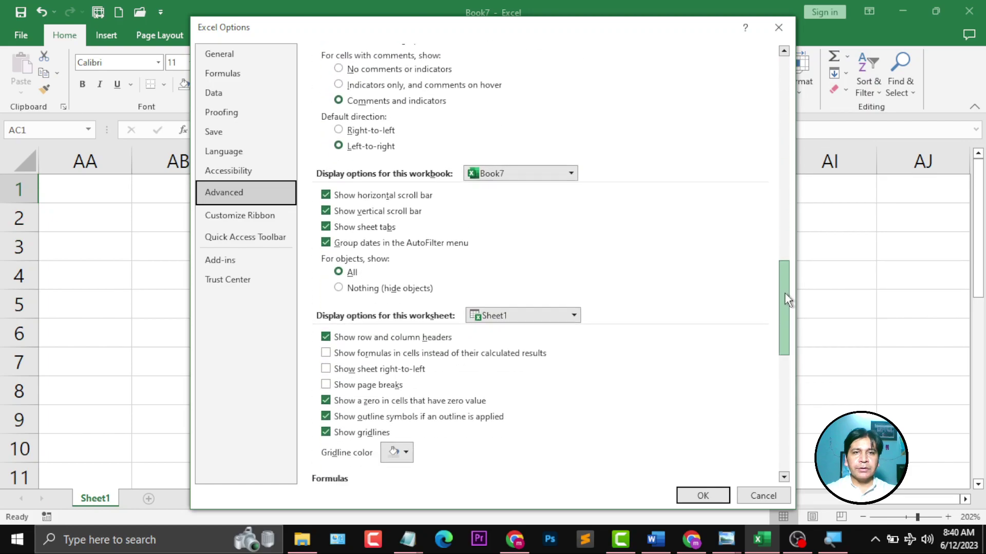
drag(784, 292, 785, 411)
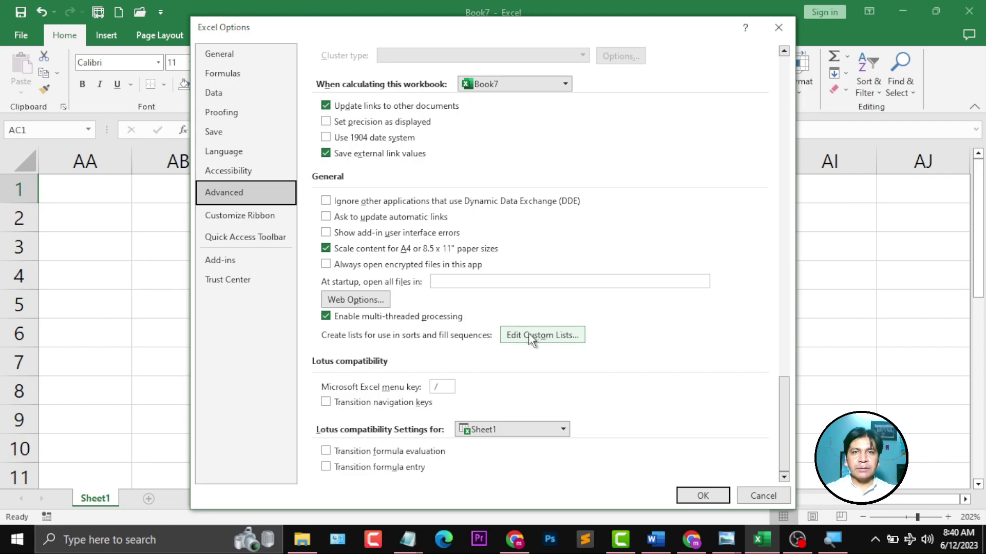
click(543, 336)
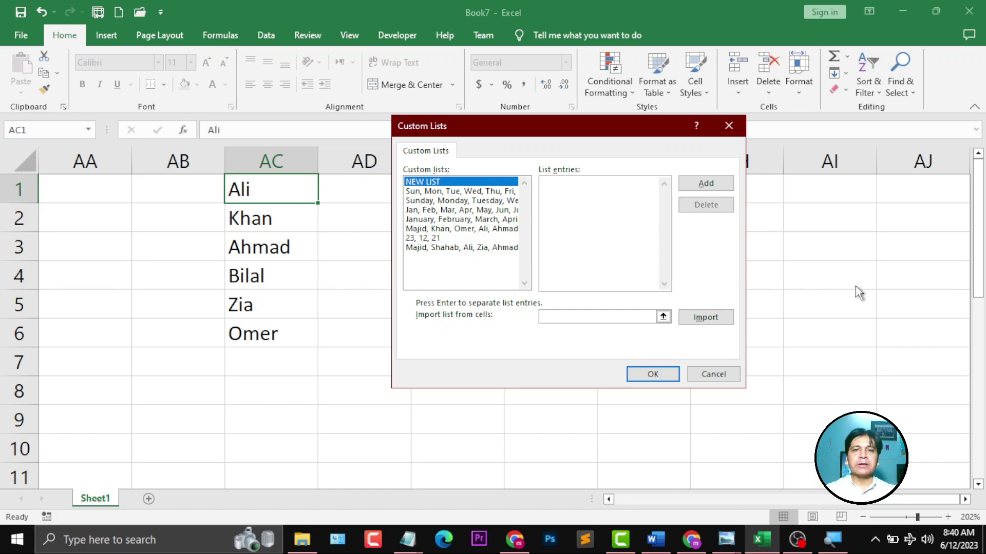
Enter the six names one per line in List entries, add the list, and confirm with OK.
text(Ali)
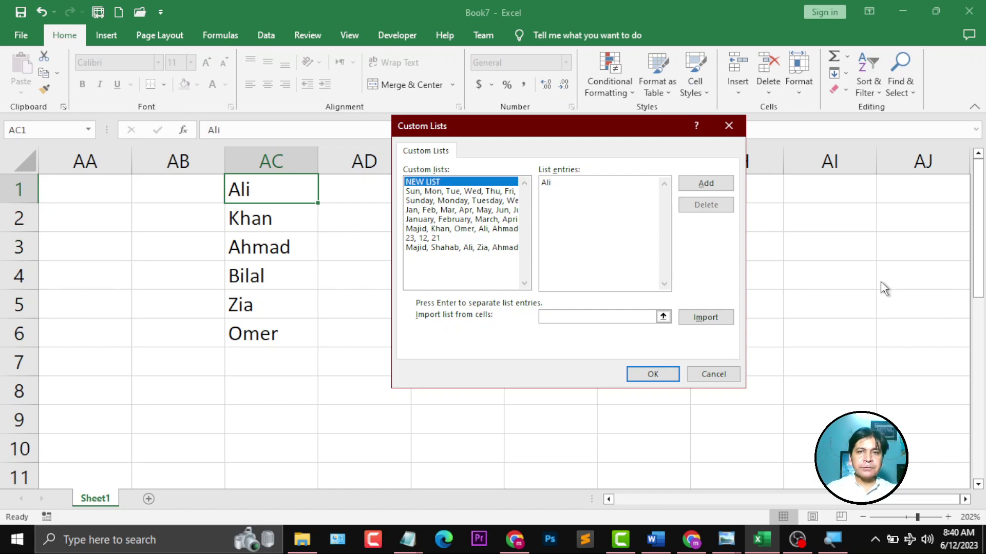
key(Return)
text(Khan)
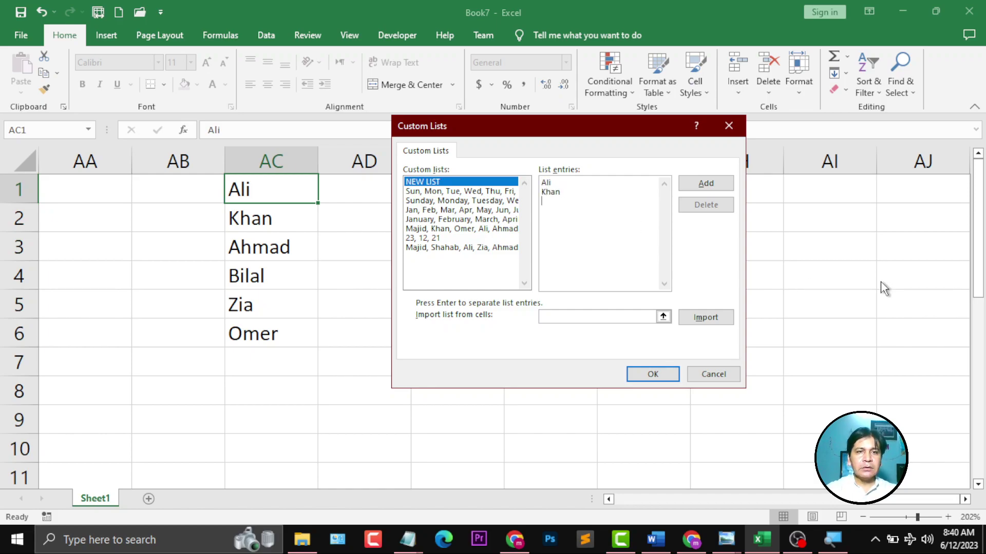
key(Return)
text(Ahmad)
key(Return)
text(B)
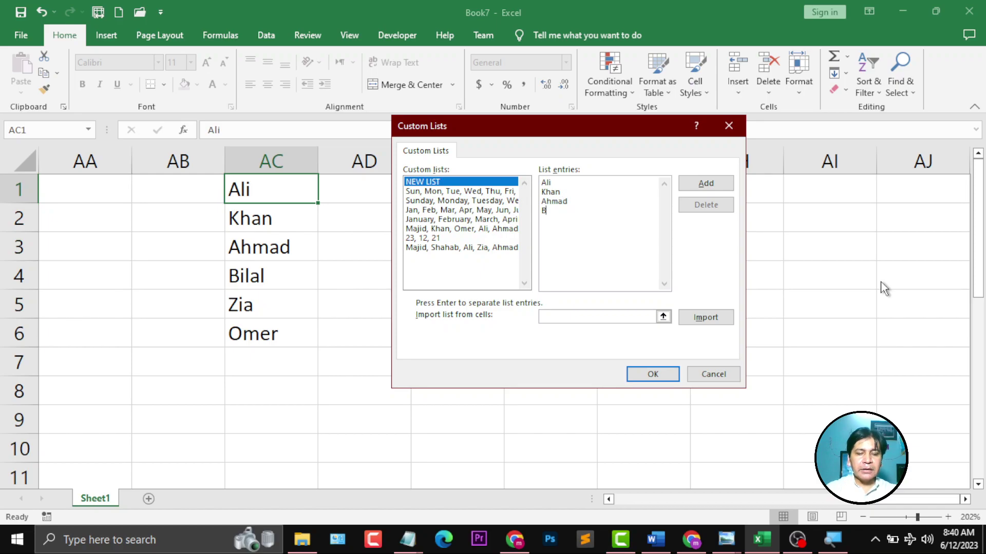
text(ilal Zia)
key(Return)
text(Omer)
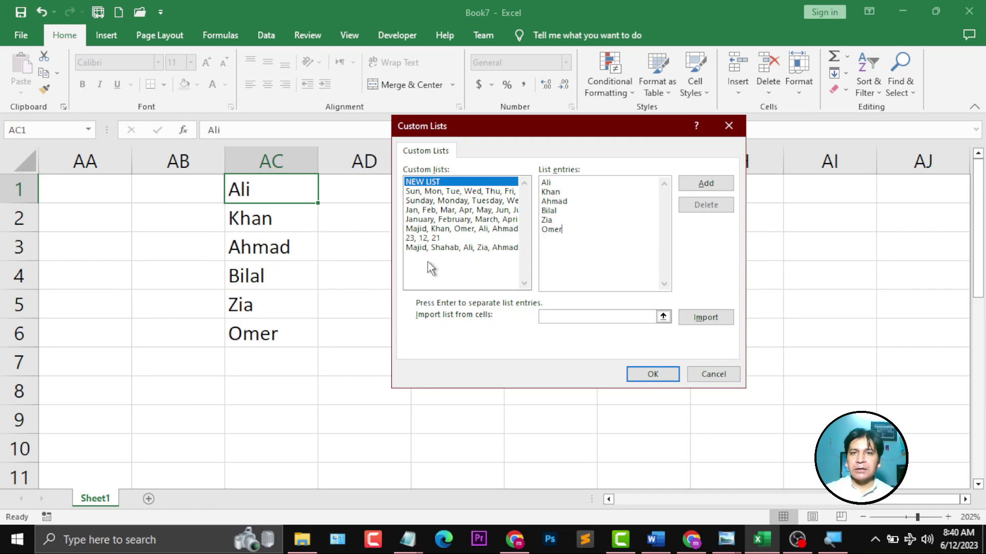
click(698, 185)
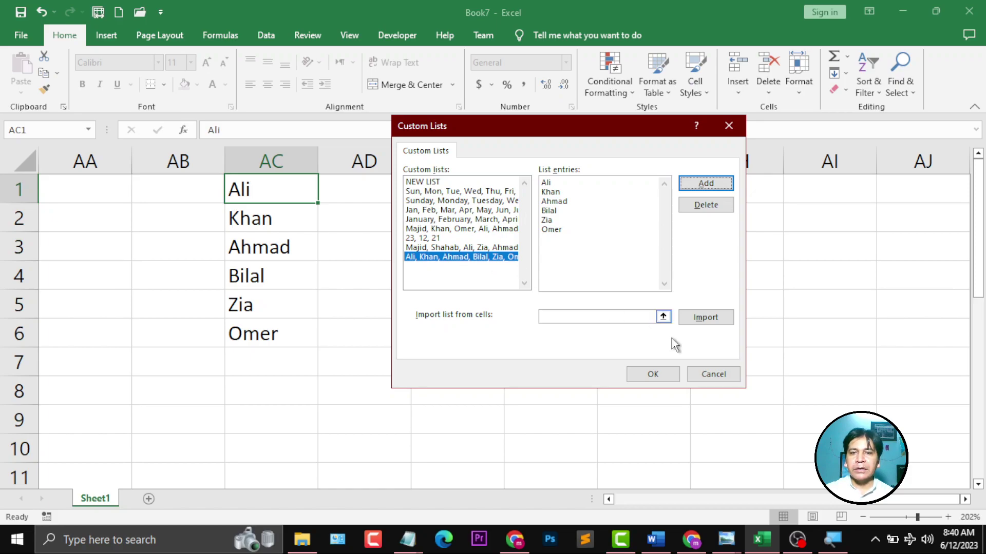
click(664, 375)
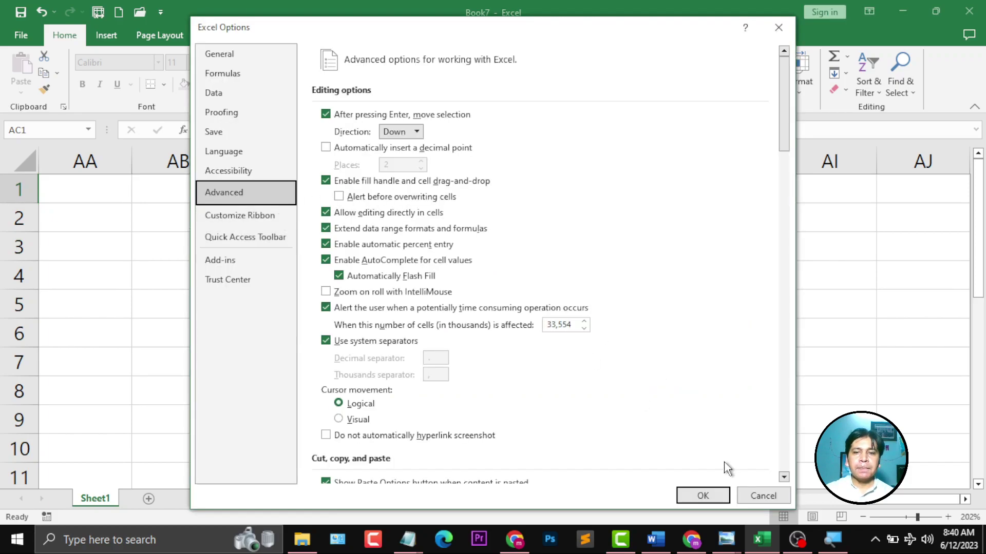
click(702, 495)
Clear column AC, enter the list's first name in AC1, and autofill it down to AC5.
mouse_move(256, 193)
mouse_down()
mouse_move(261, 295)
mouse_move(318, 359)
mouse_up()
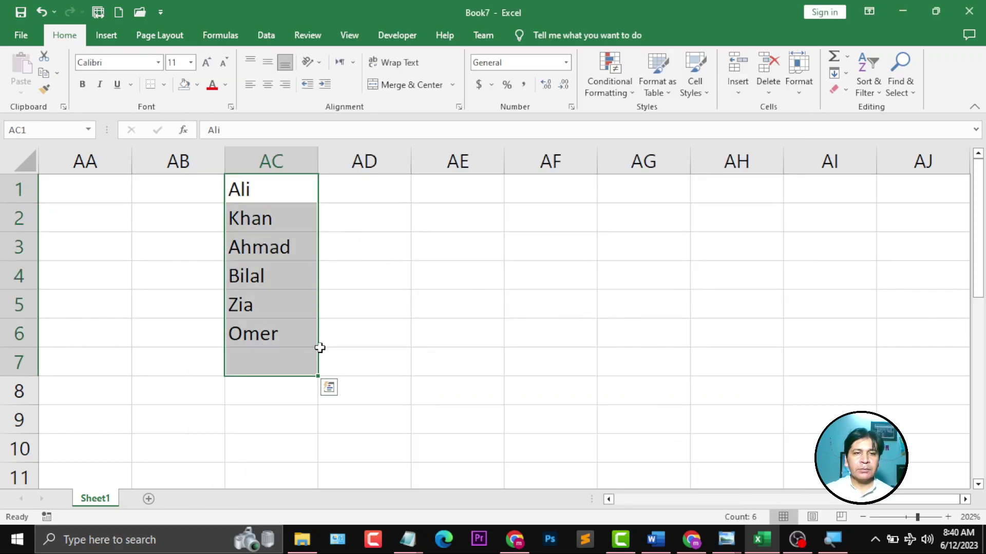
key(Delete)
click(256, 199)
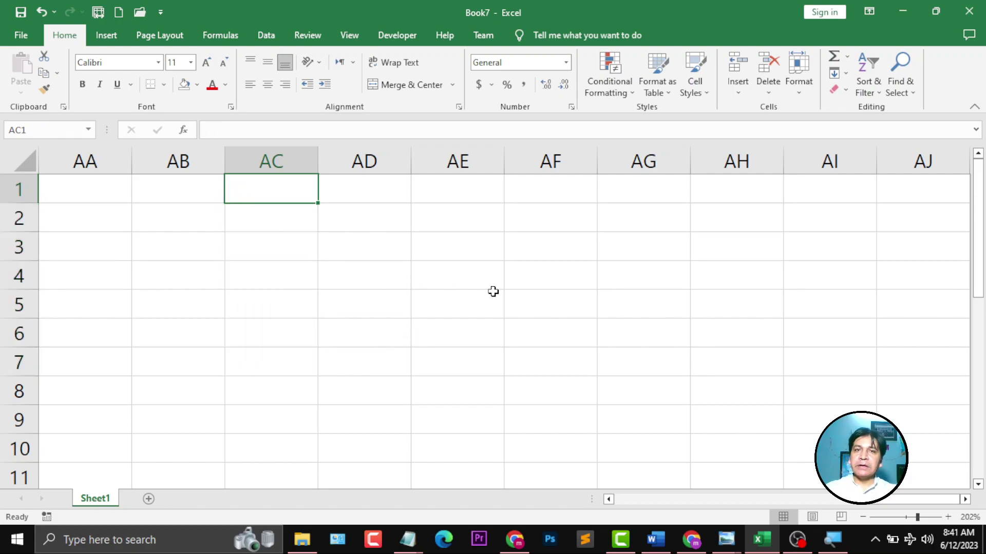
text(Ali)
key(Return)
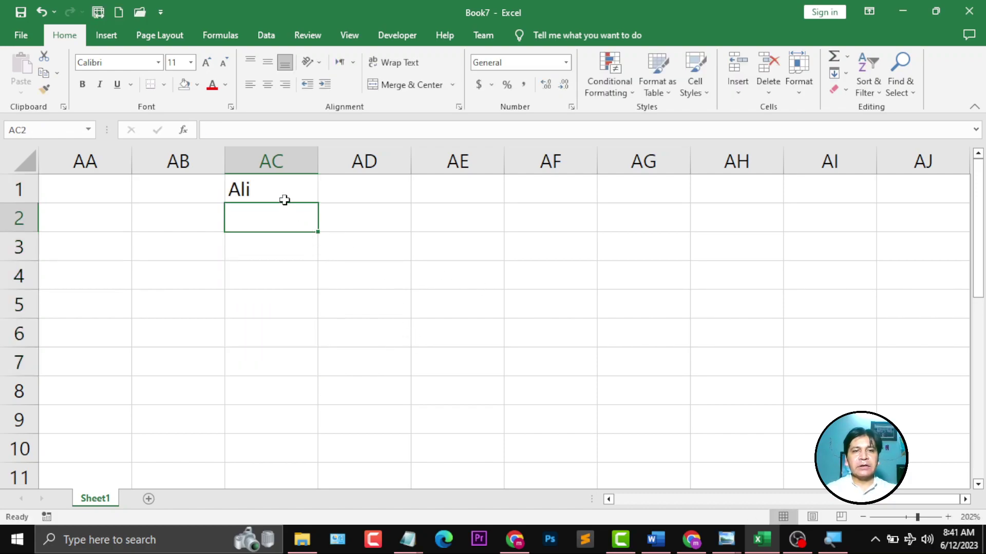
click(287, 193)
drag(317, 203, 313, 319)
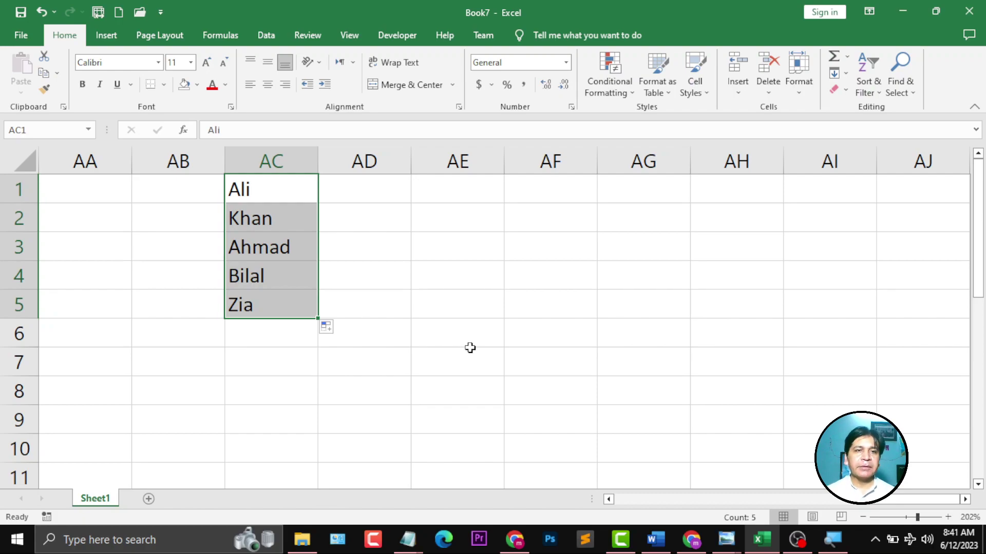
Enter the list's first name in AA4 and autofill AA4:AA9 with all six custom-list names.
click(90, 277)
text(Ali)
key(Return)
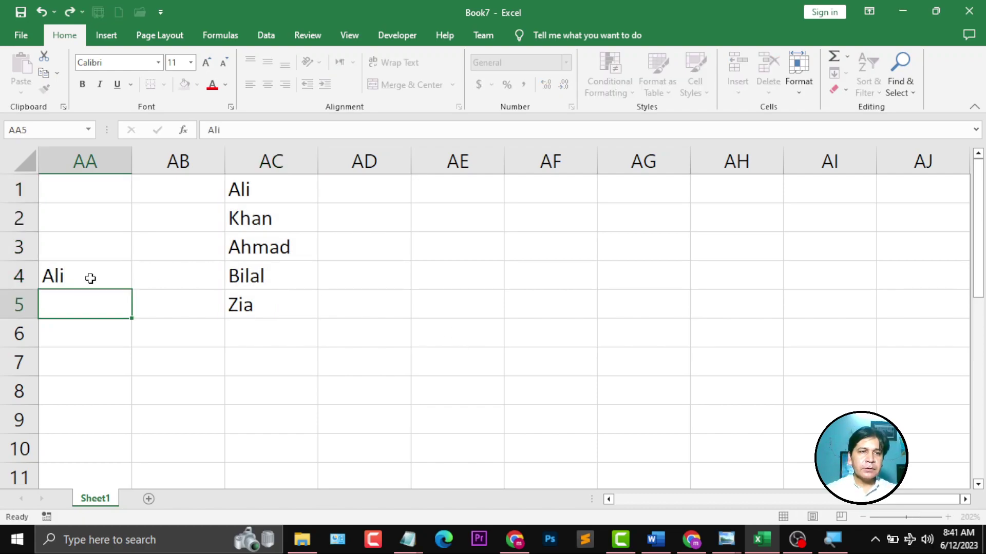
click(93, 277)
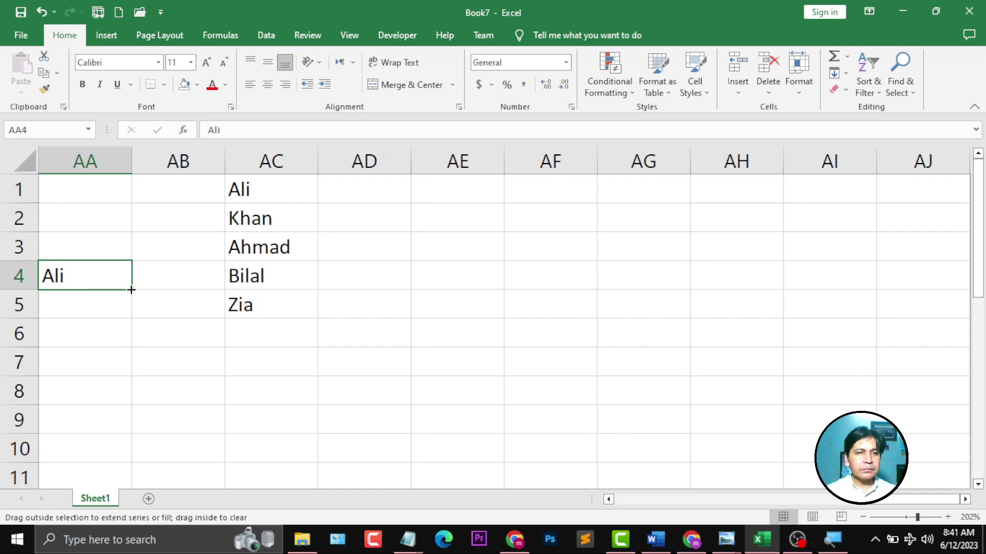
drag(131, 290, 129, 432)
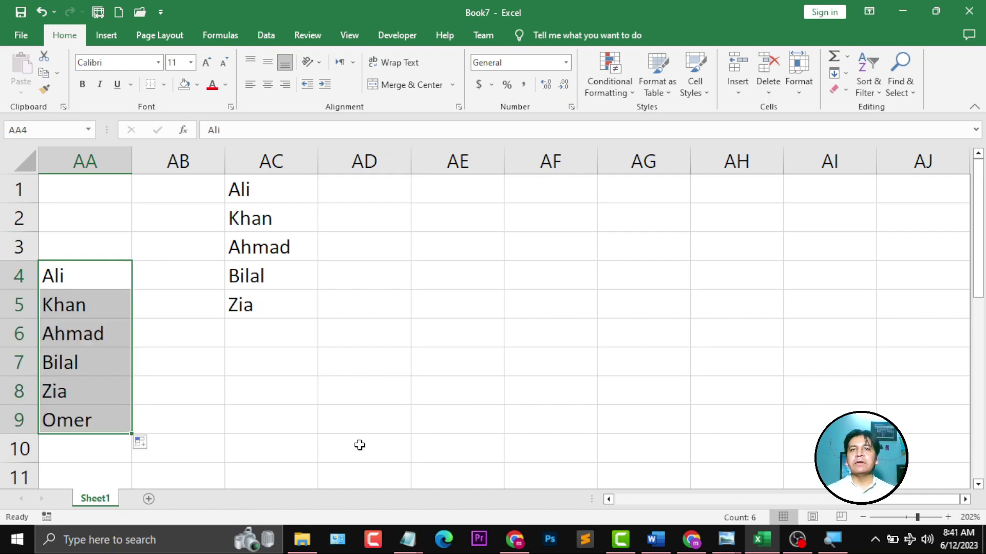